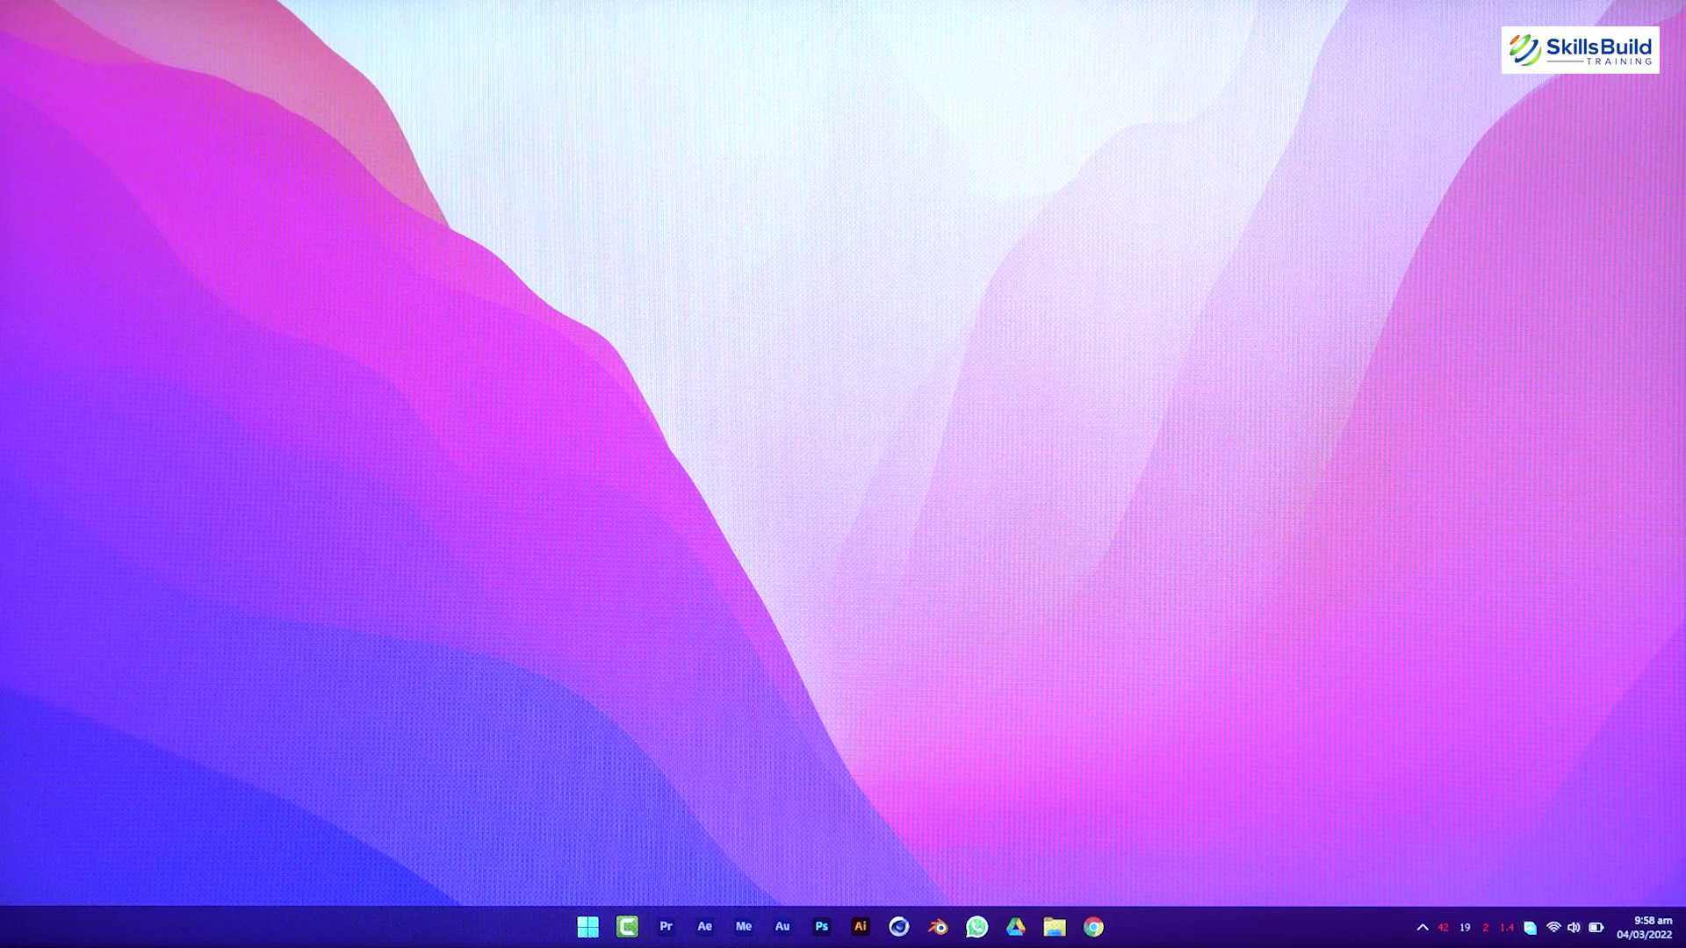
Restart Windows 11 and enter the BIOS setup utility during startup.
key("alt+F4")
key("Down")
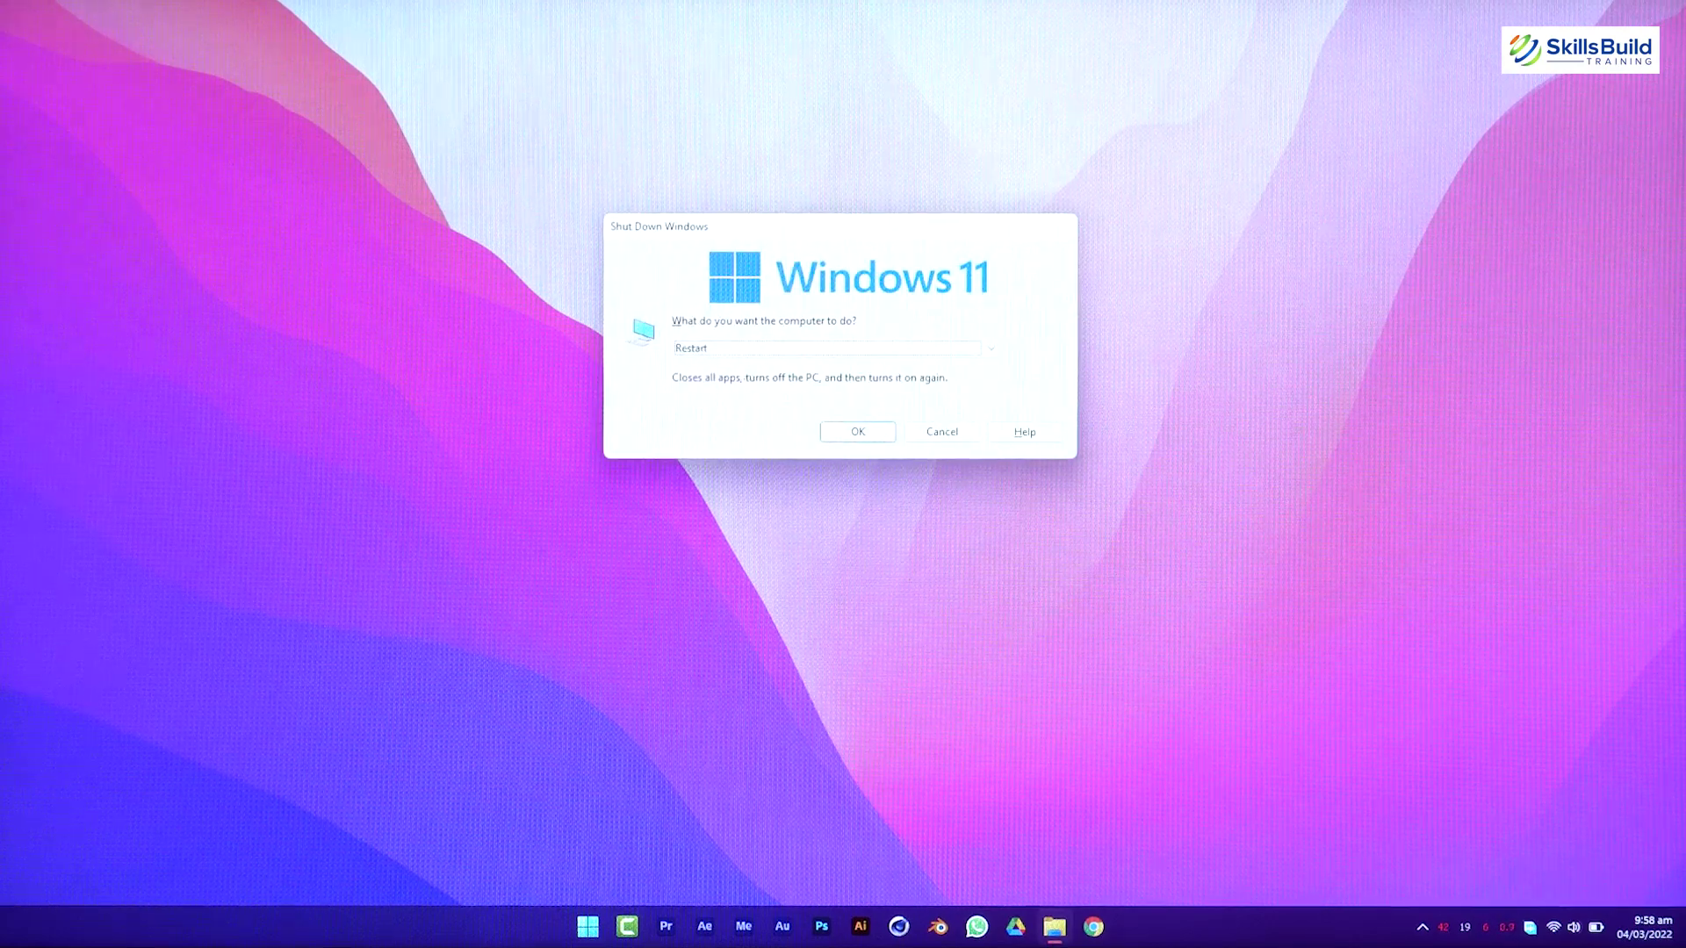
key("Return")
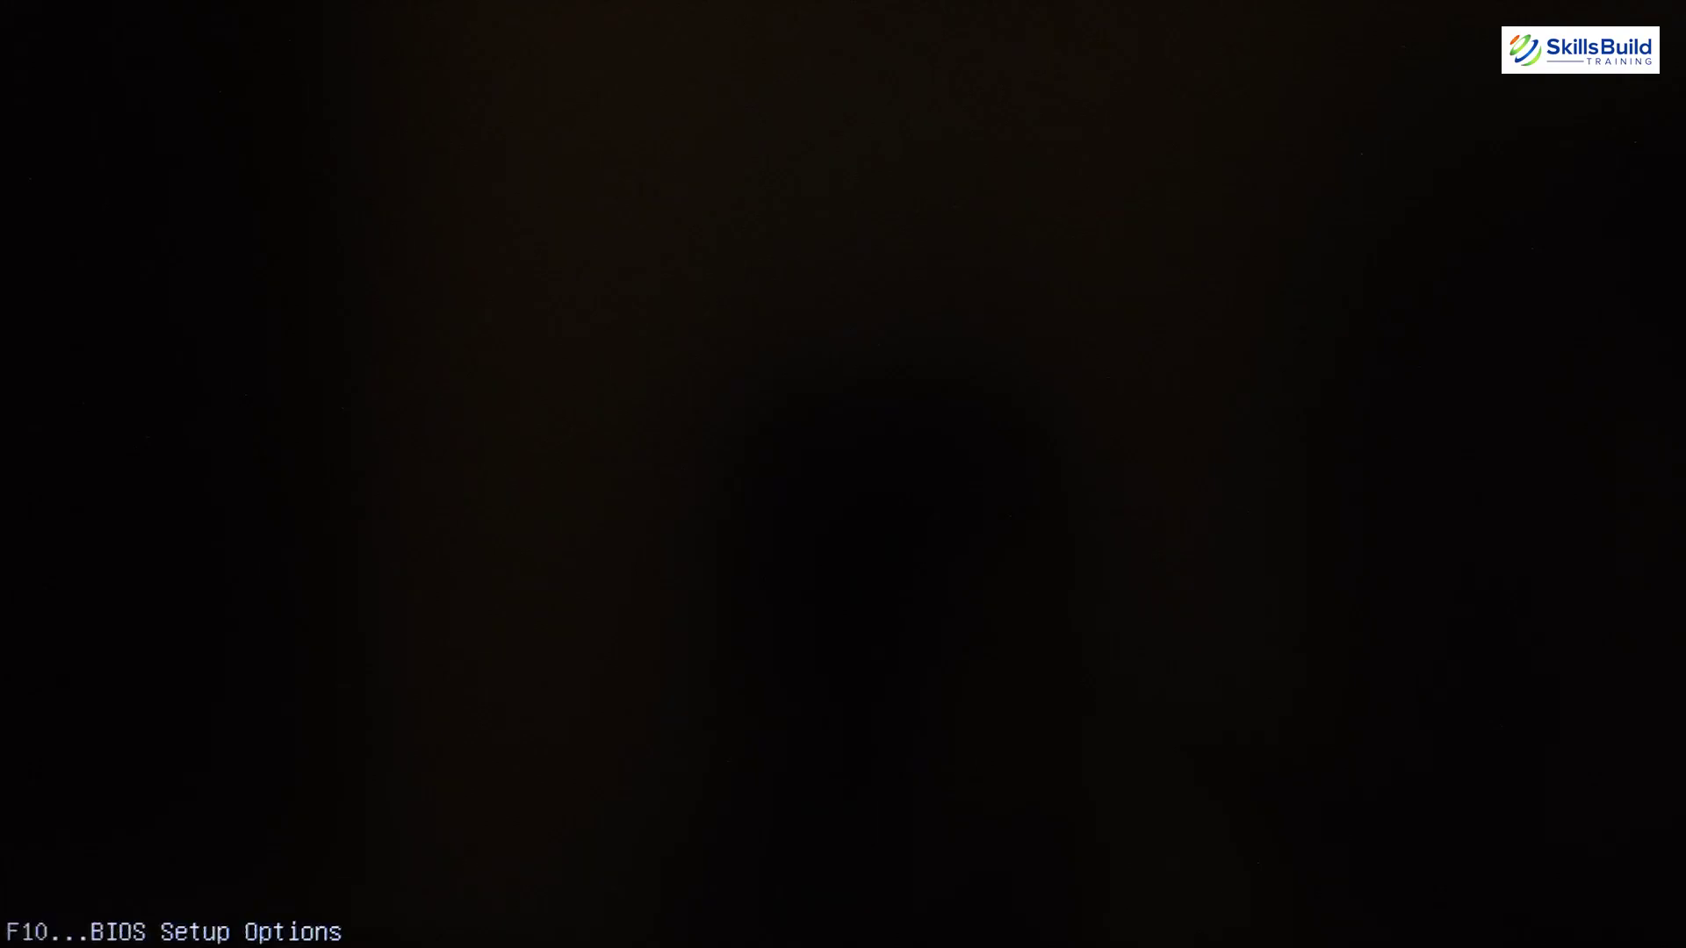
key("F10")
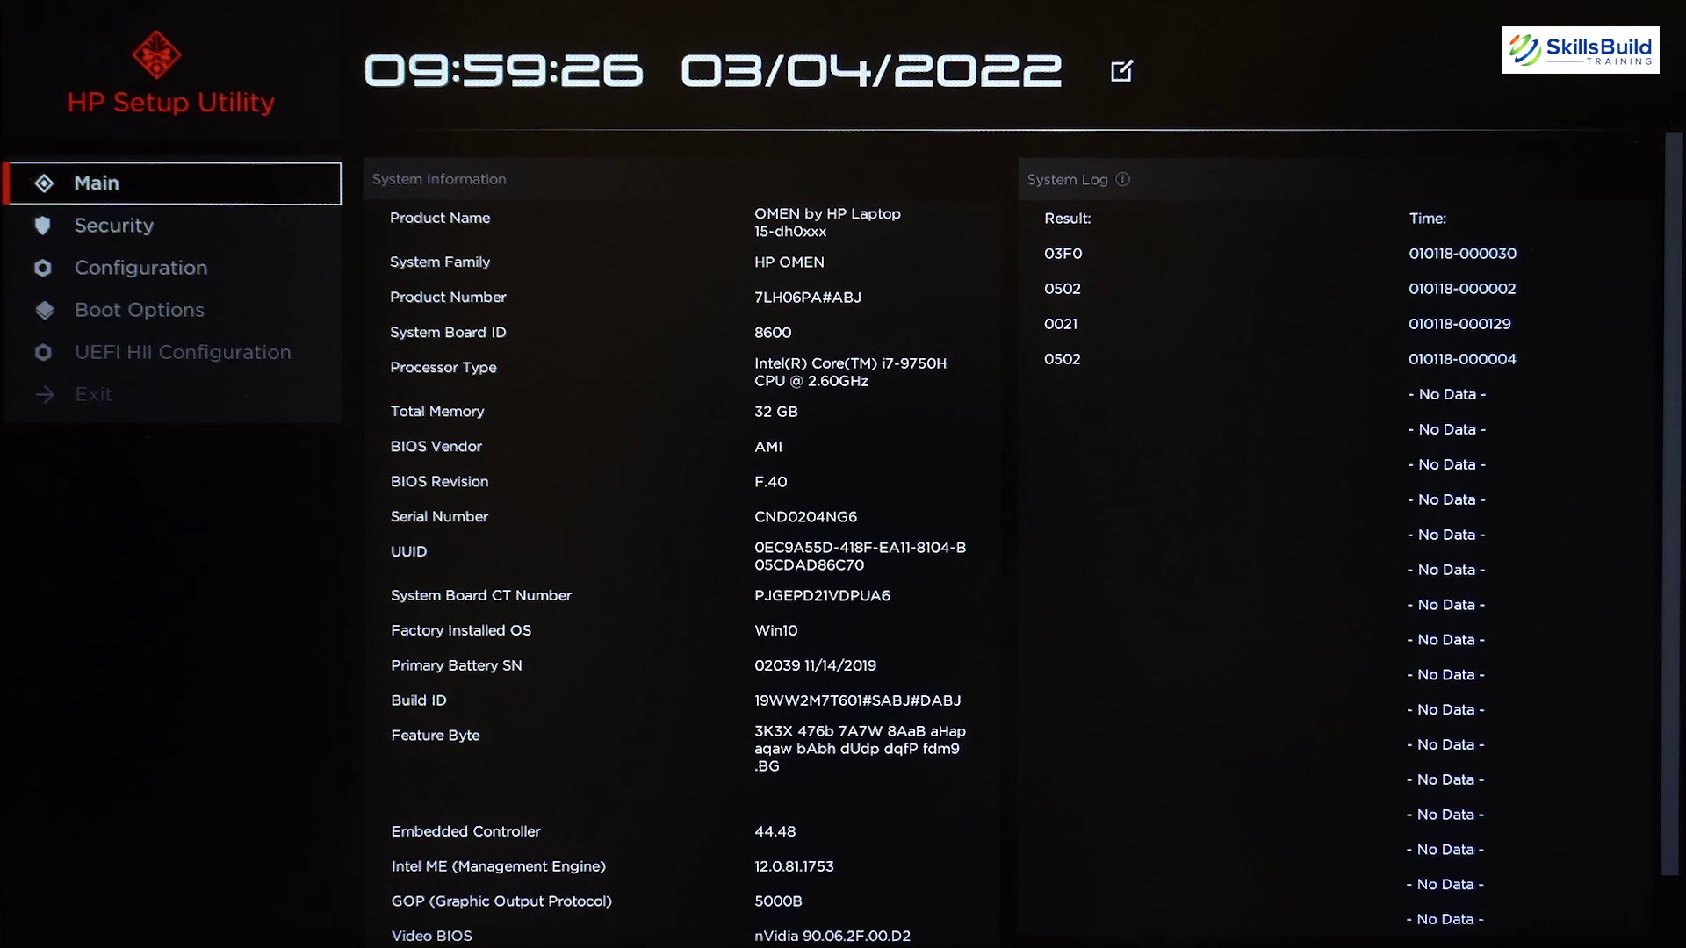
Open the system time and date for editing and apply them without entering new values.
left_click(1122, 70)
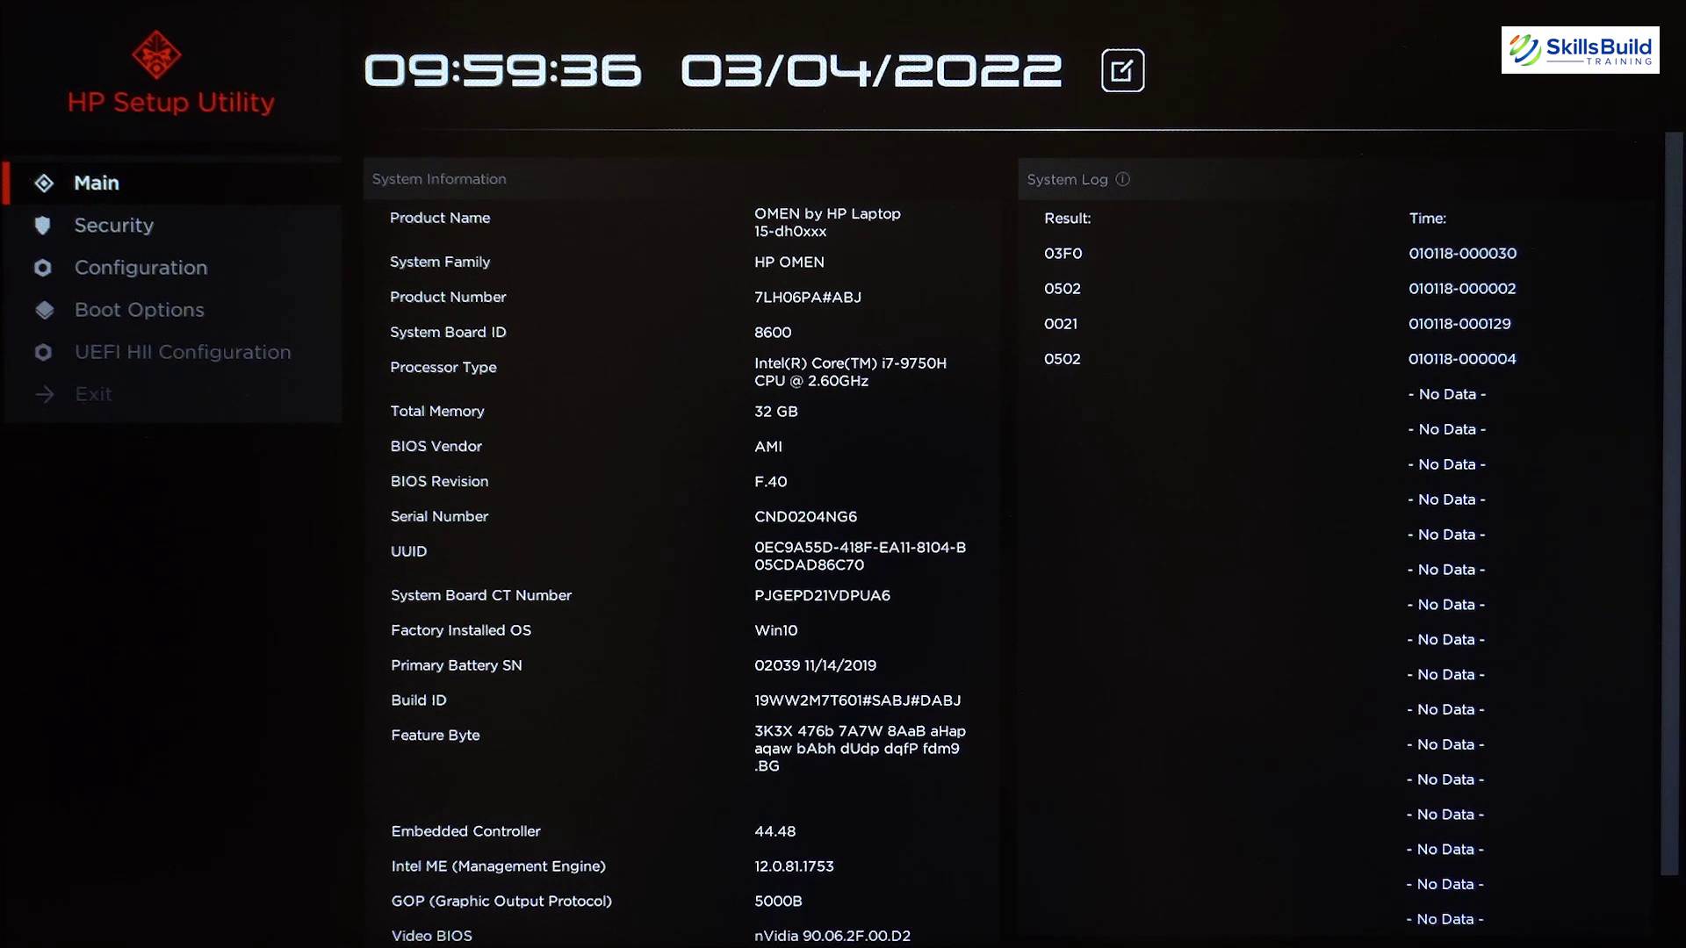
key("Return")
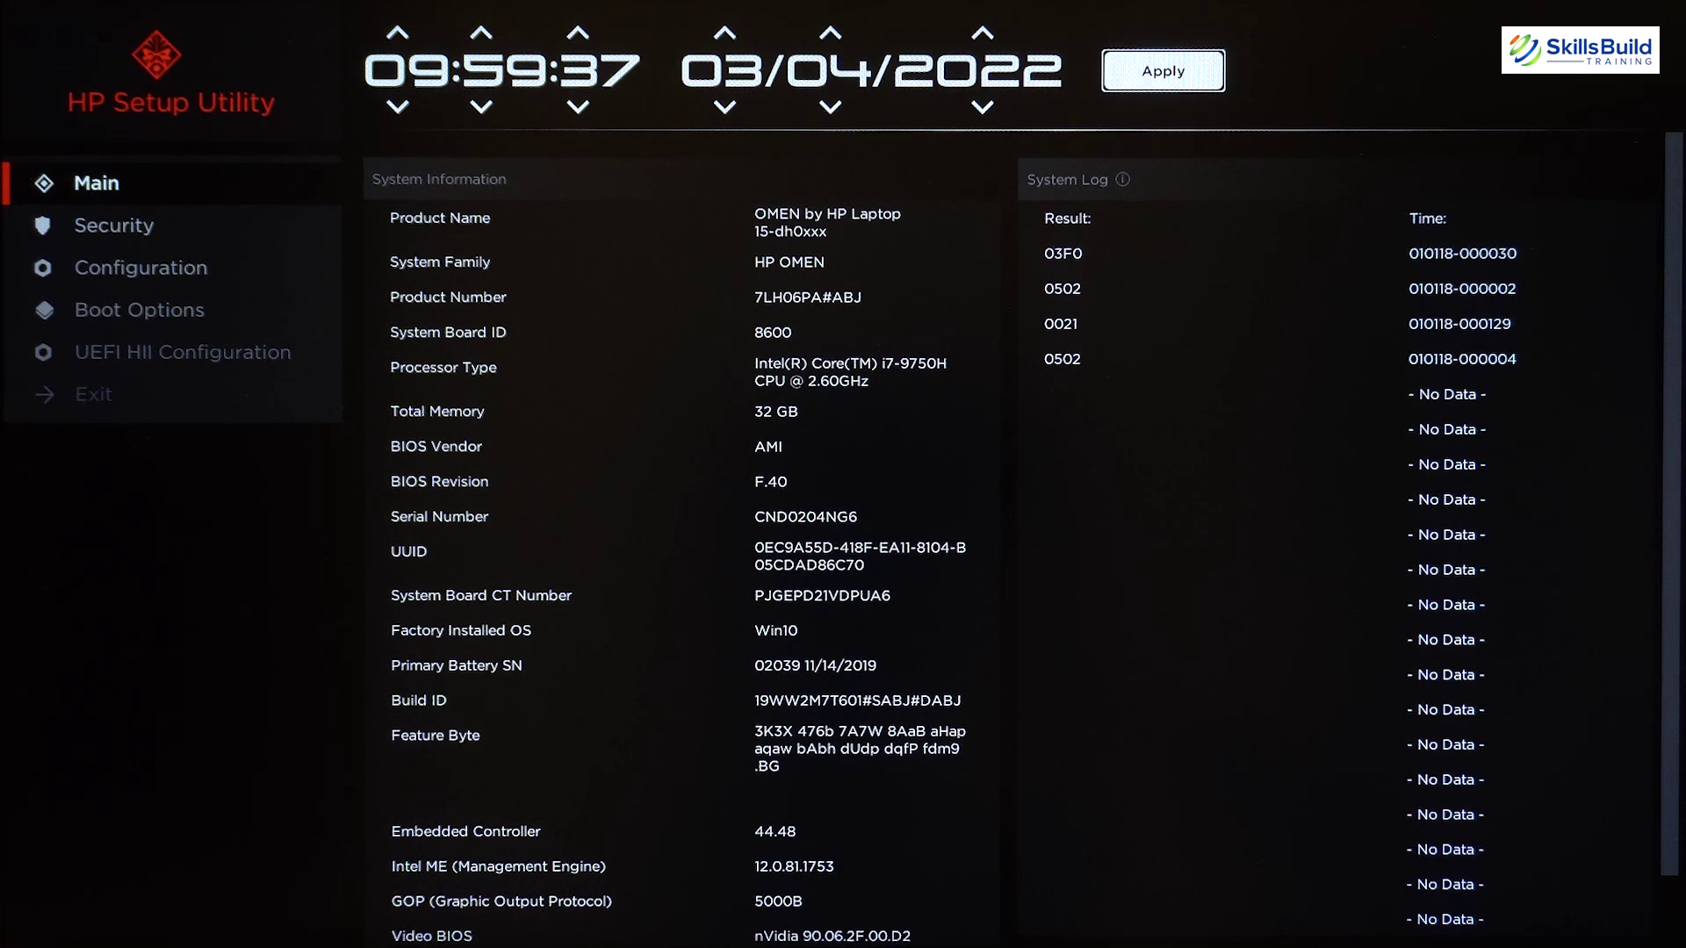
key("Return")
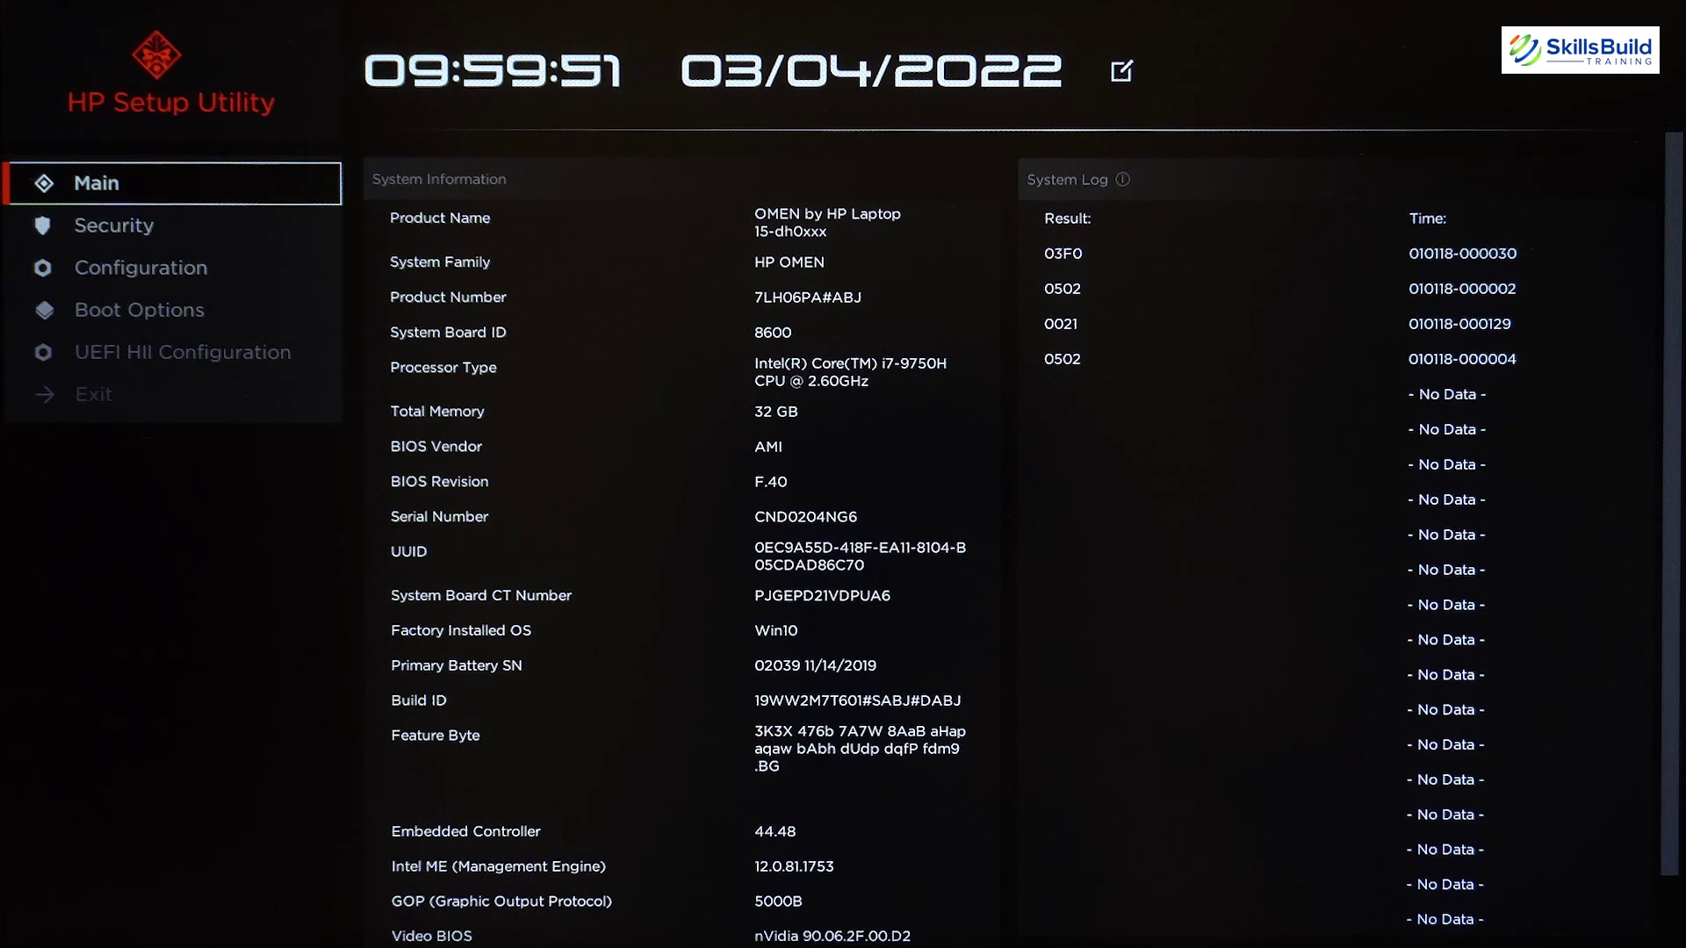
Review the System Information and System Log sections of the main BIOS page.
key("Tab")
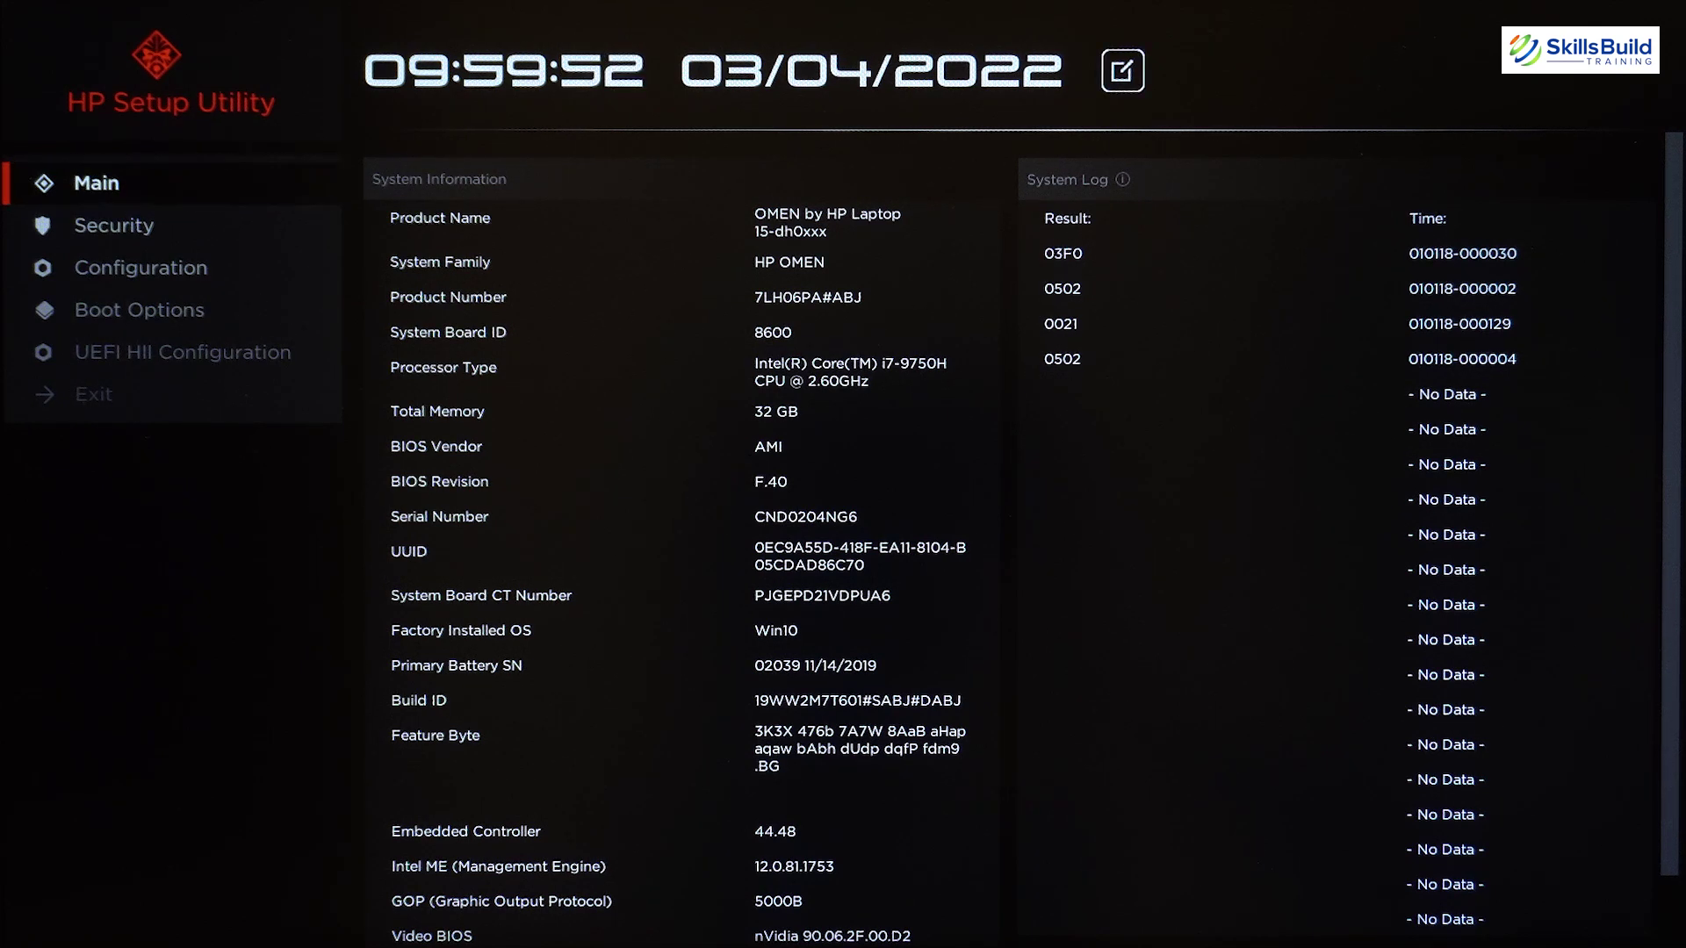
key("Tab")
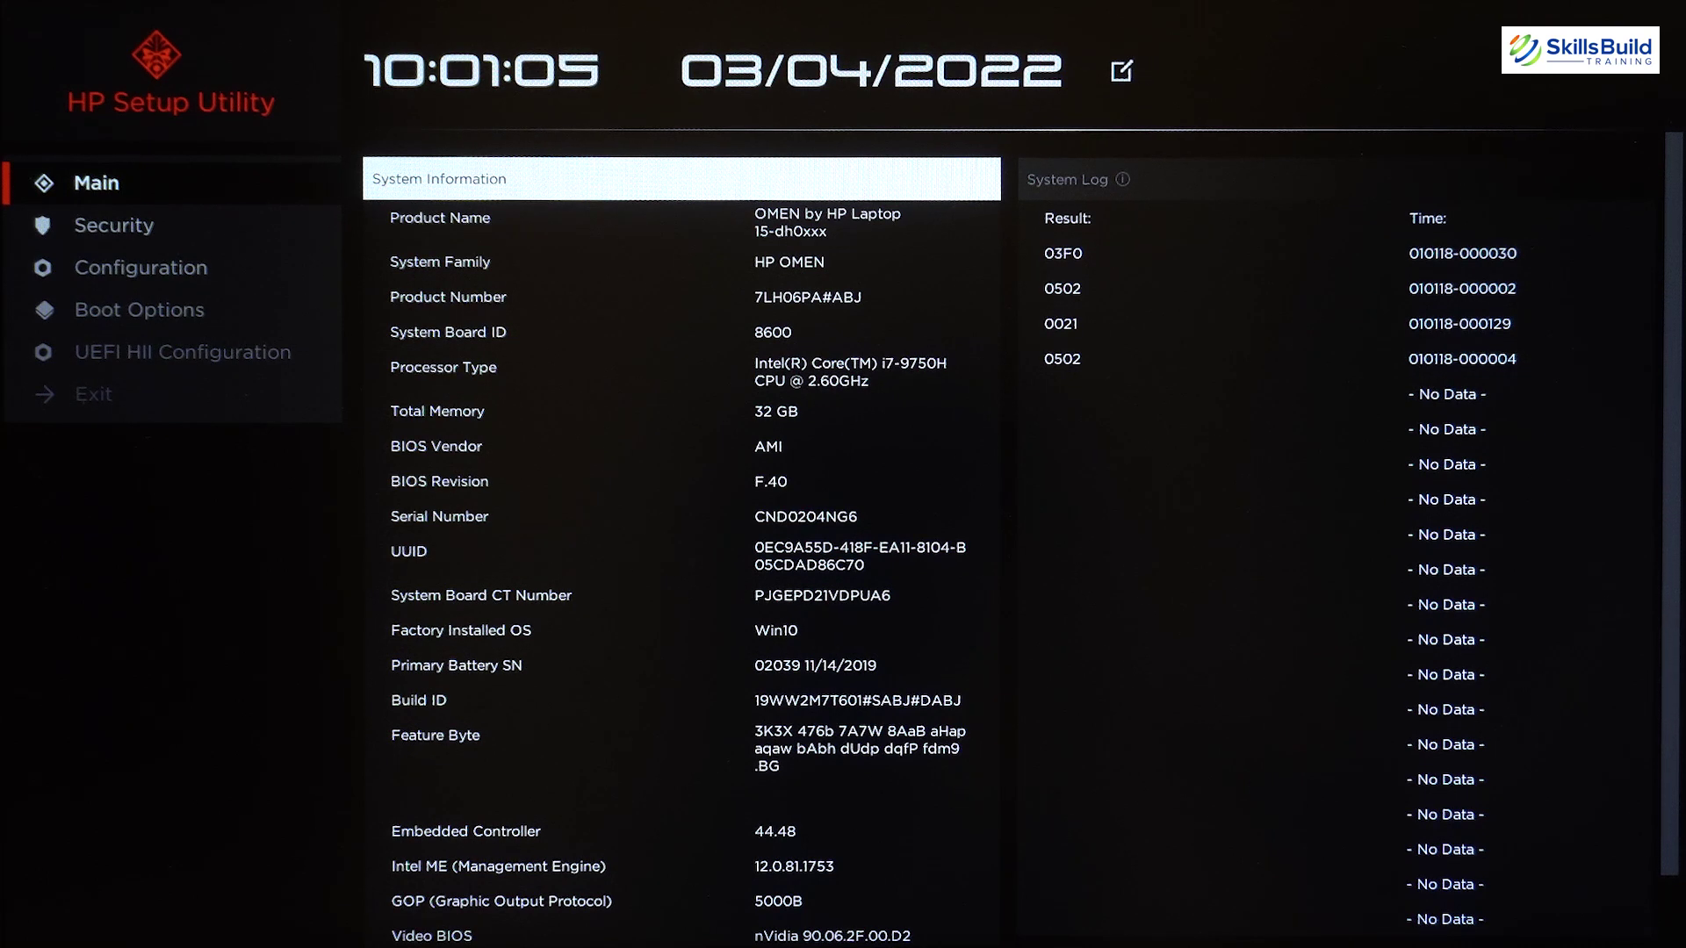
key("Right")
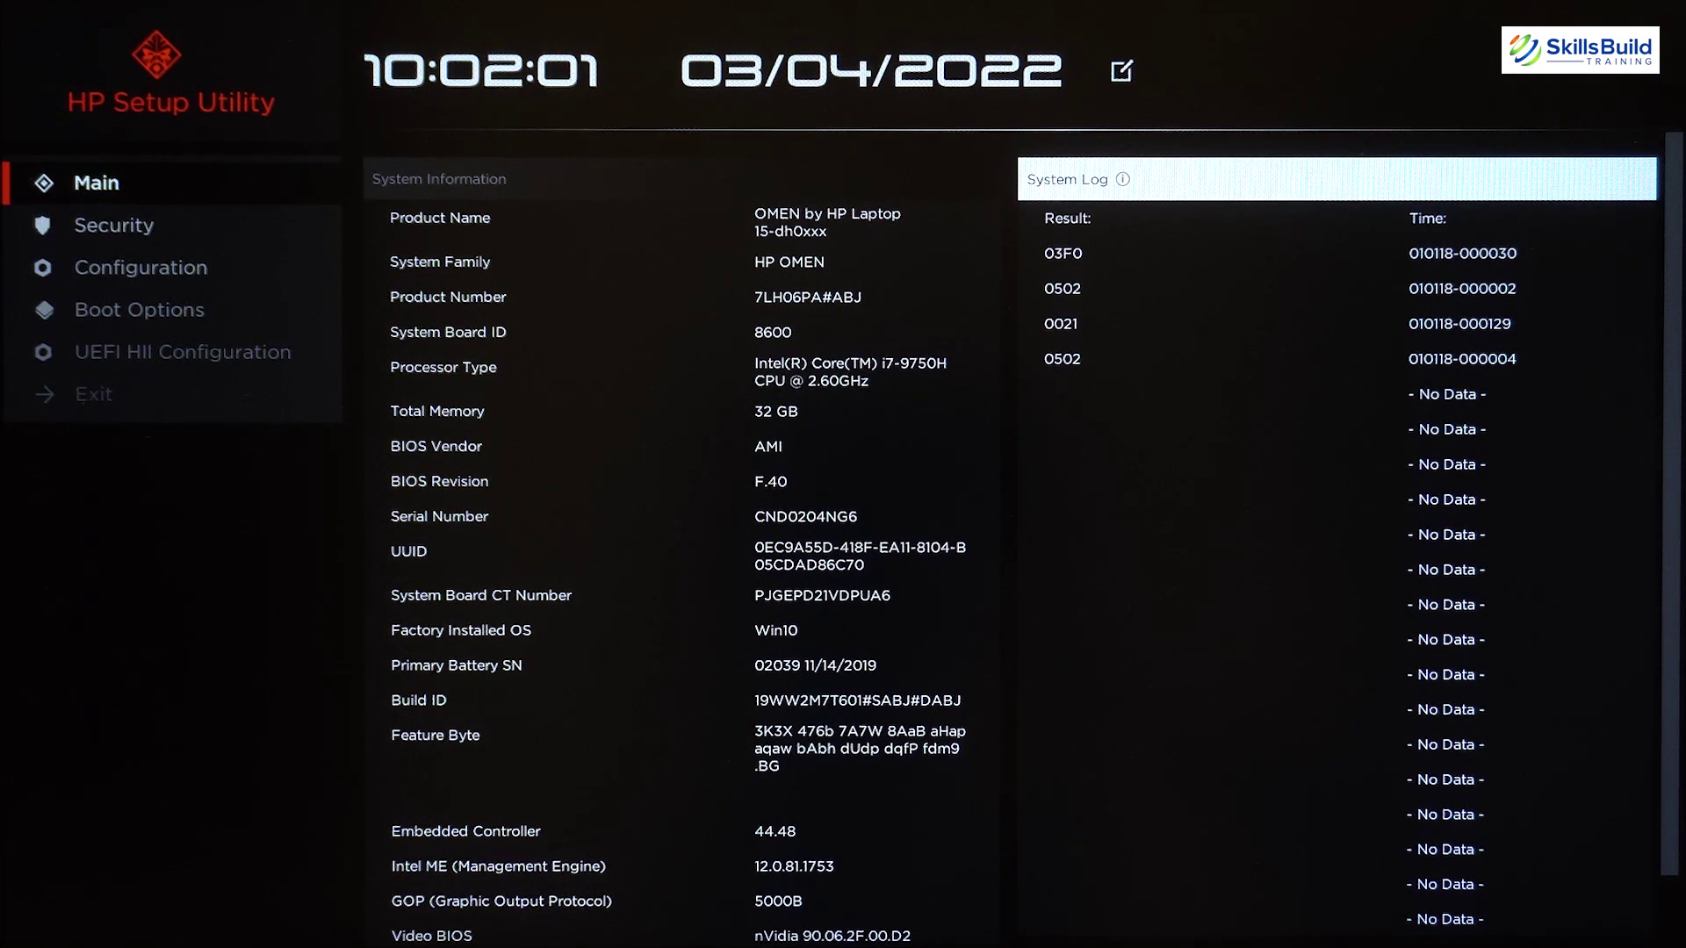
key("Left")
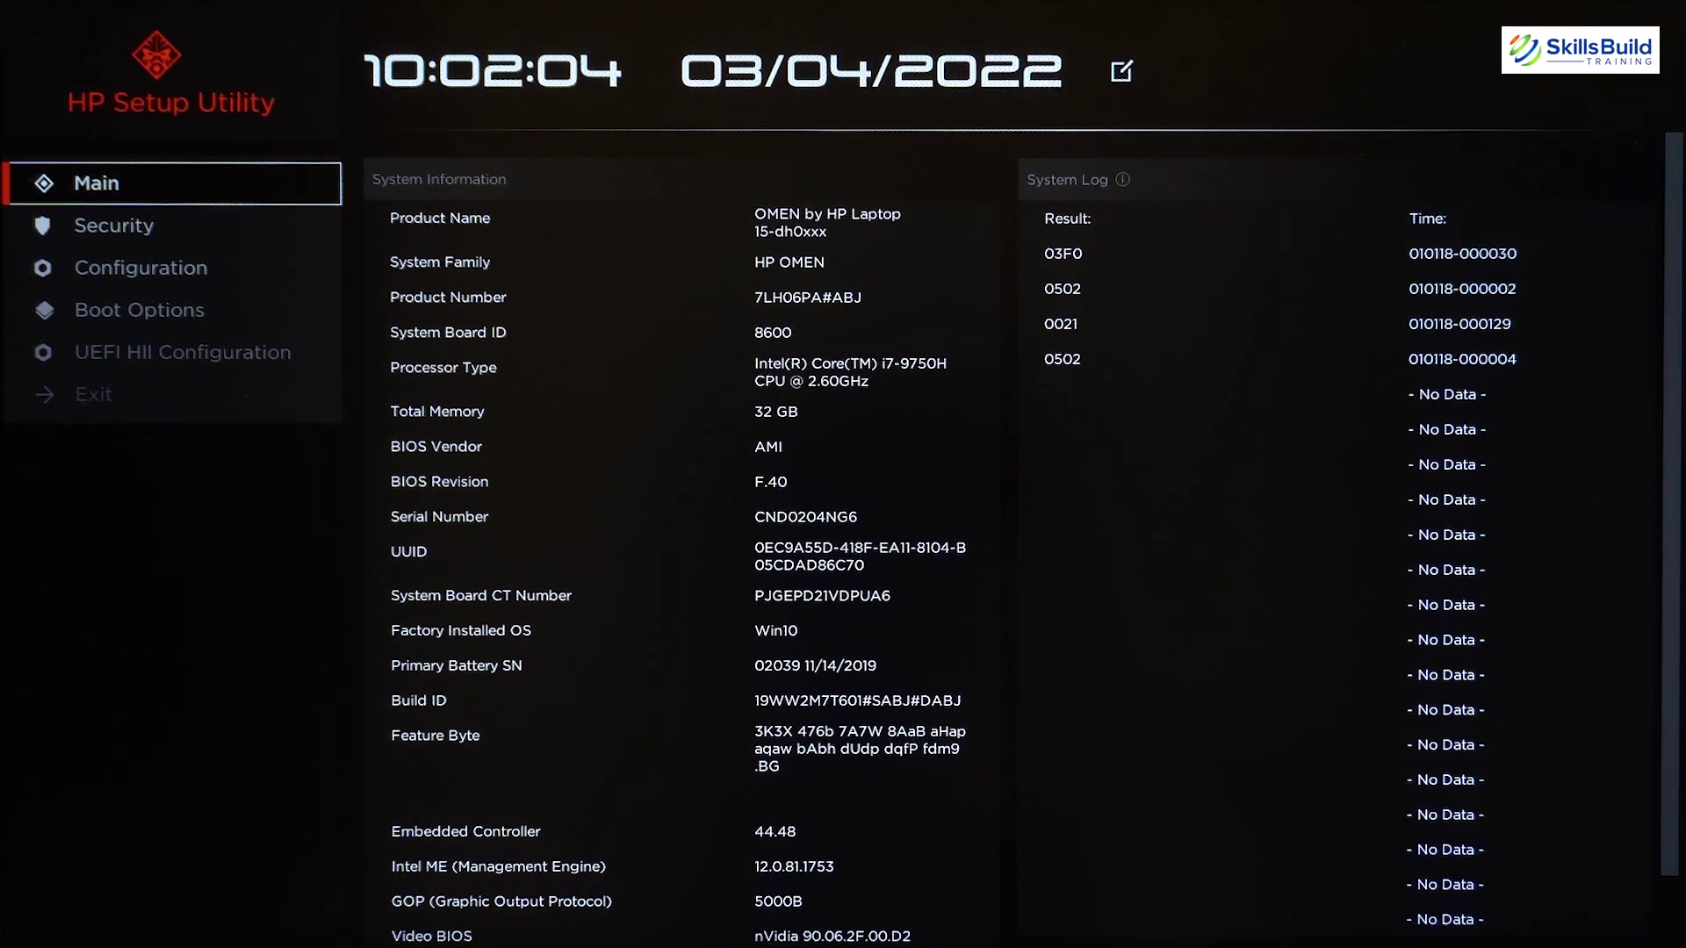
Open the Security settings and examine the password, SGX, TPM Device and factory-default restore options.
key("Down")
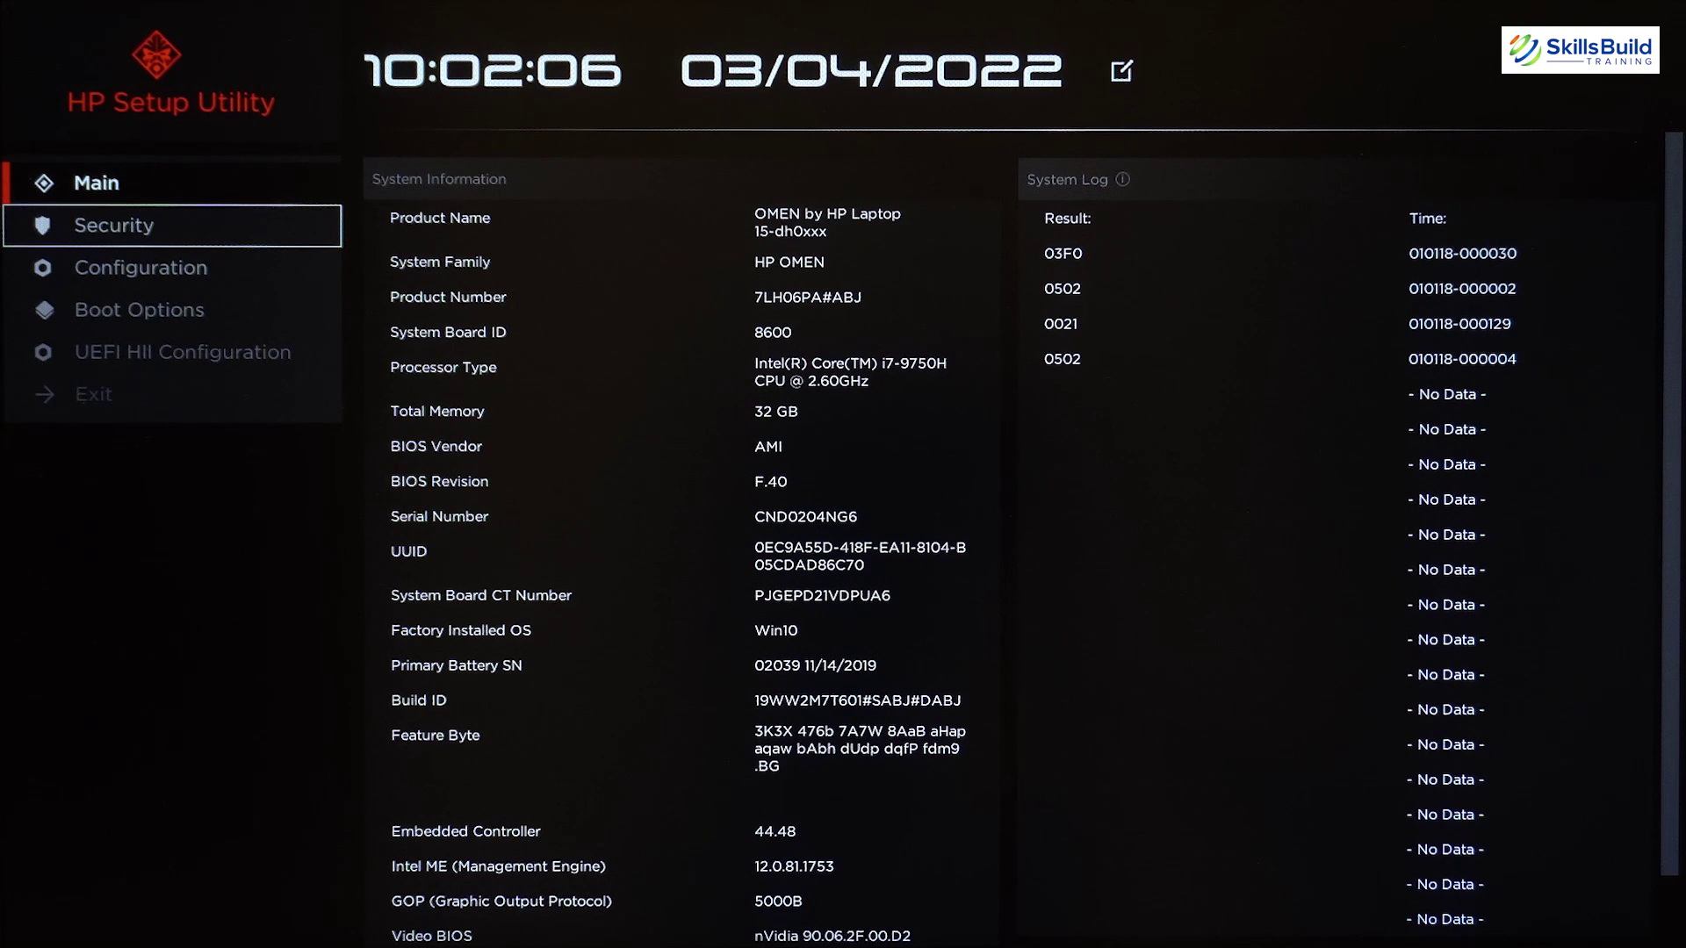
key("Return")
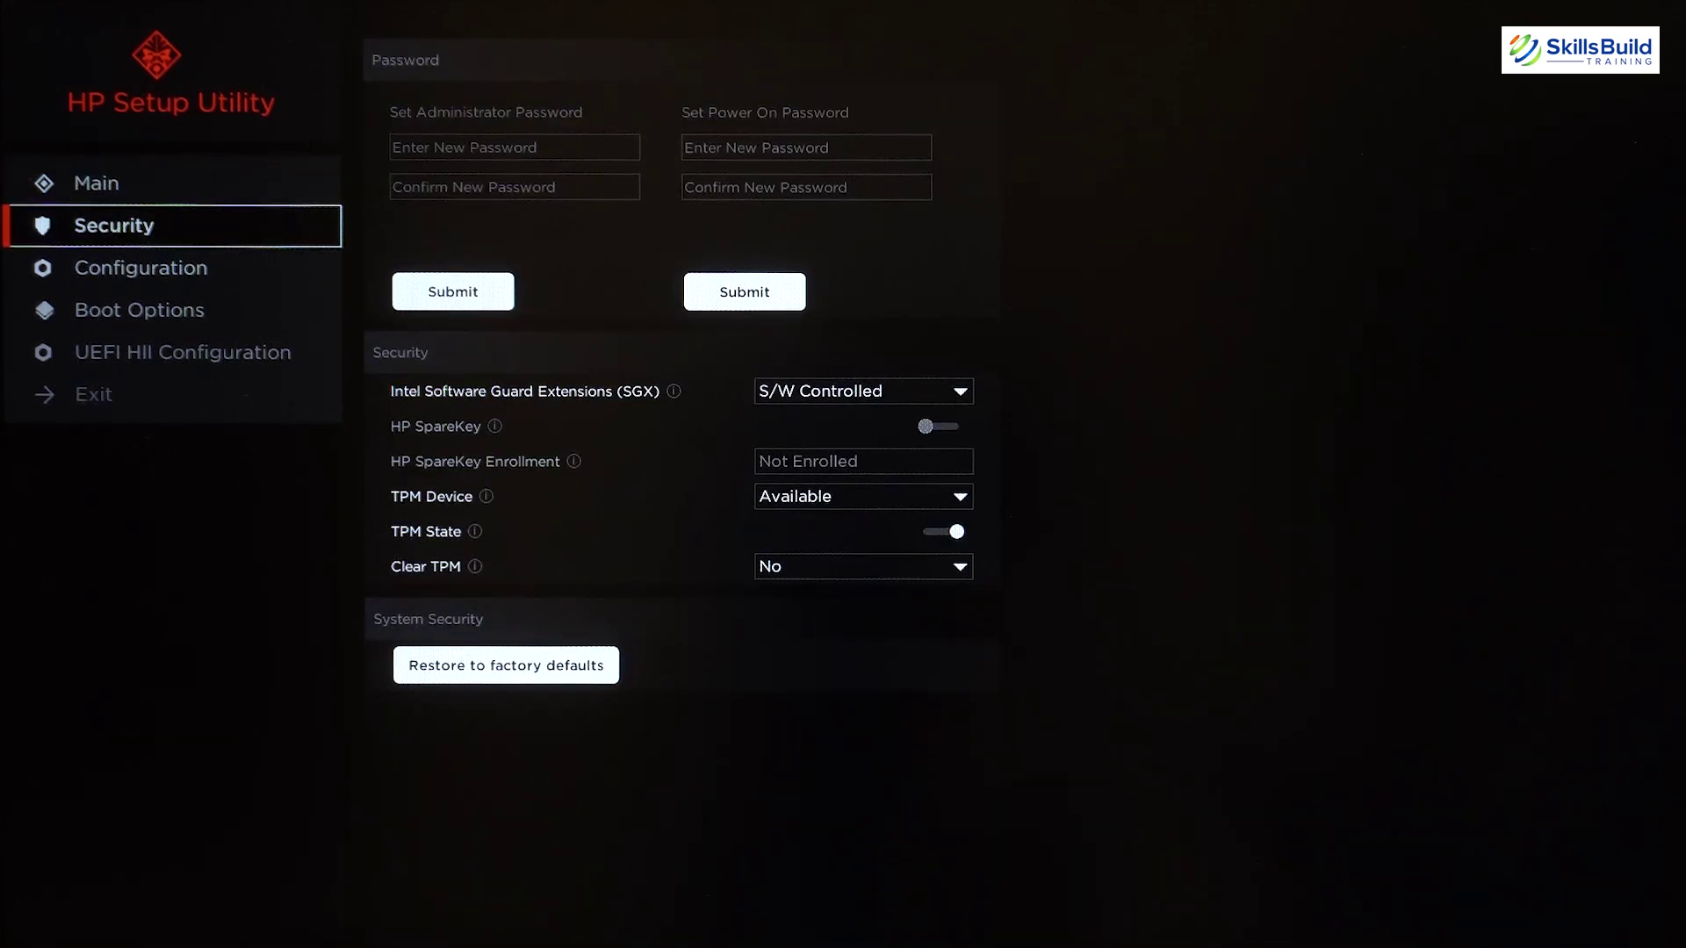
key("Right")
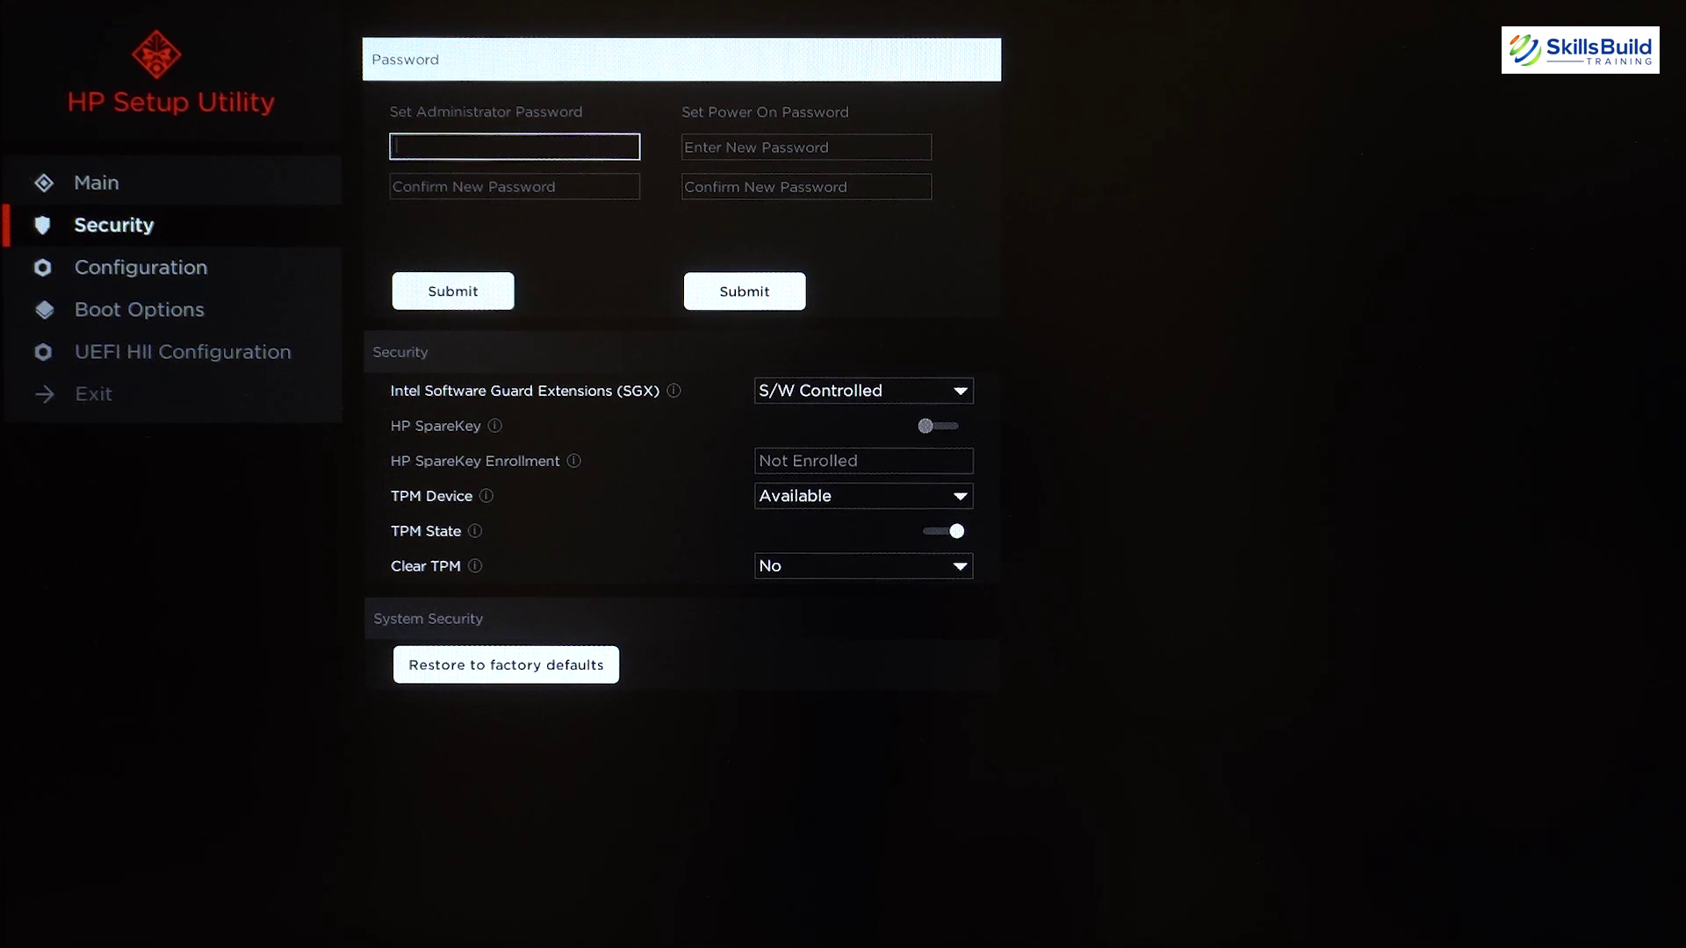
key("Tab")
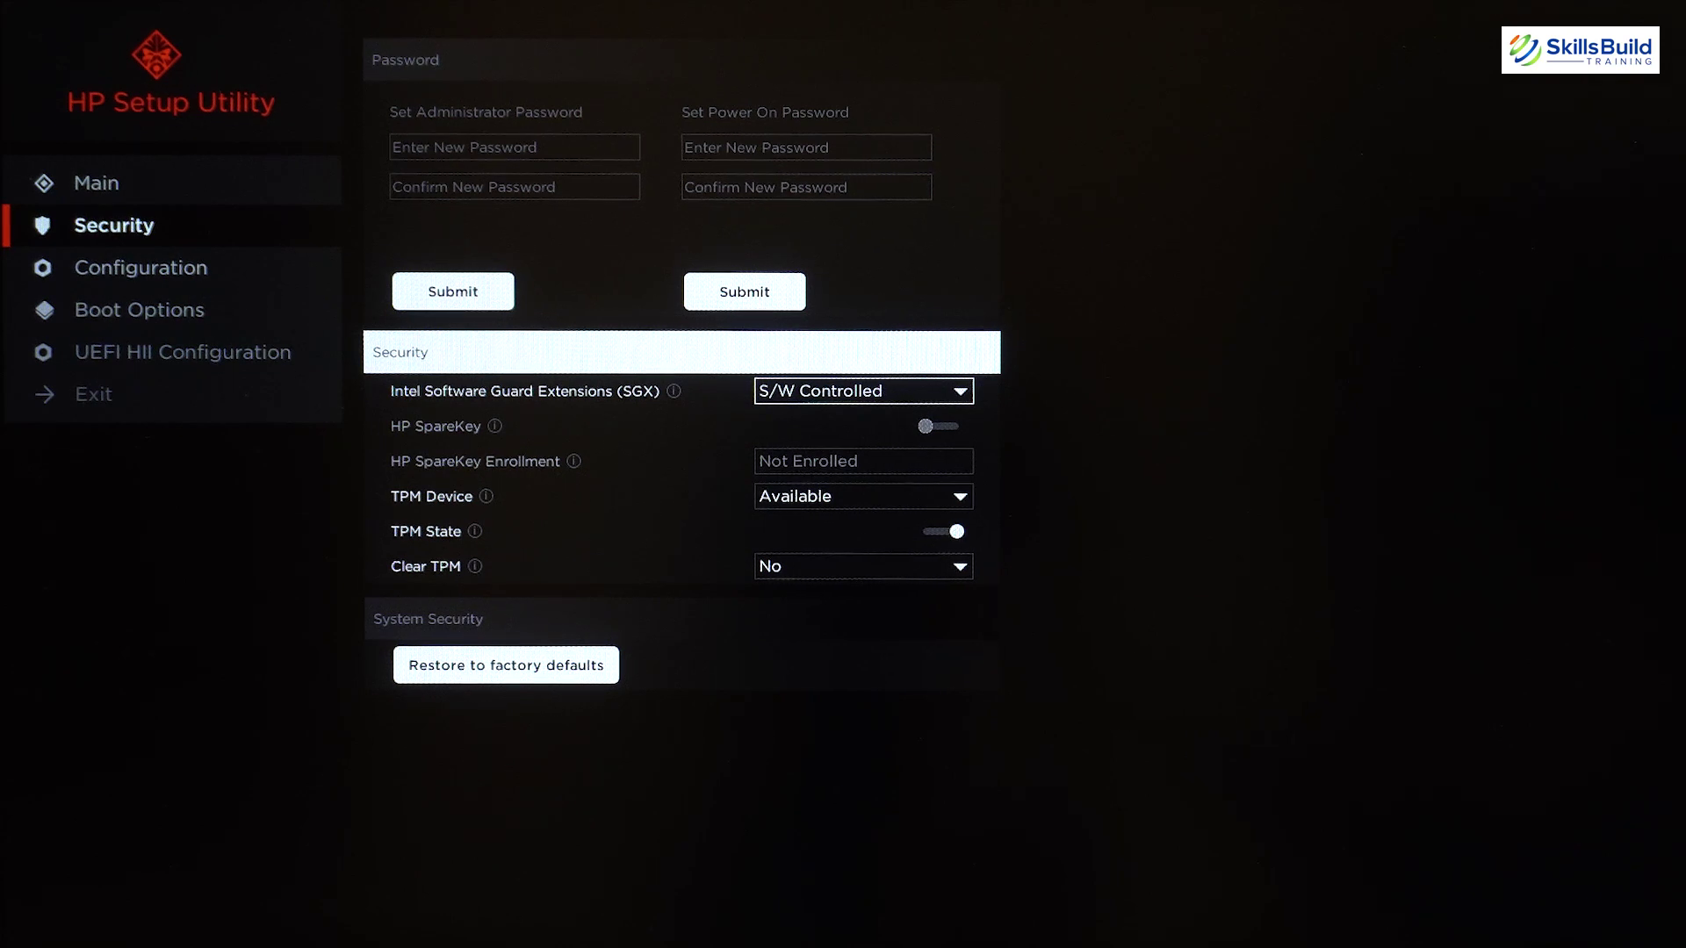
key("Tab")
key("shift+Tab")
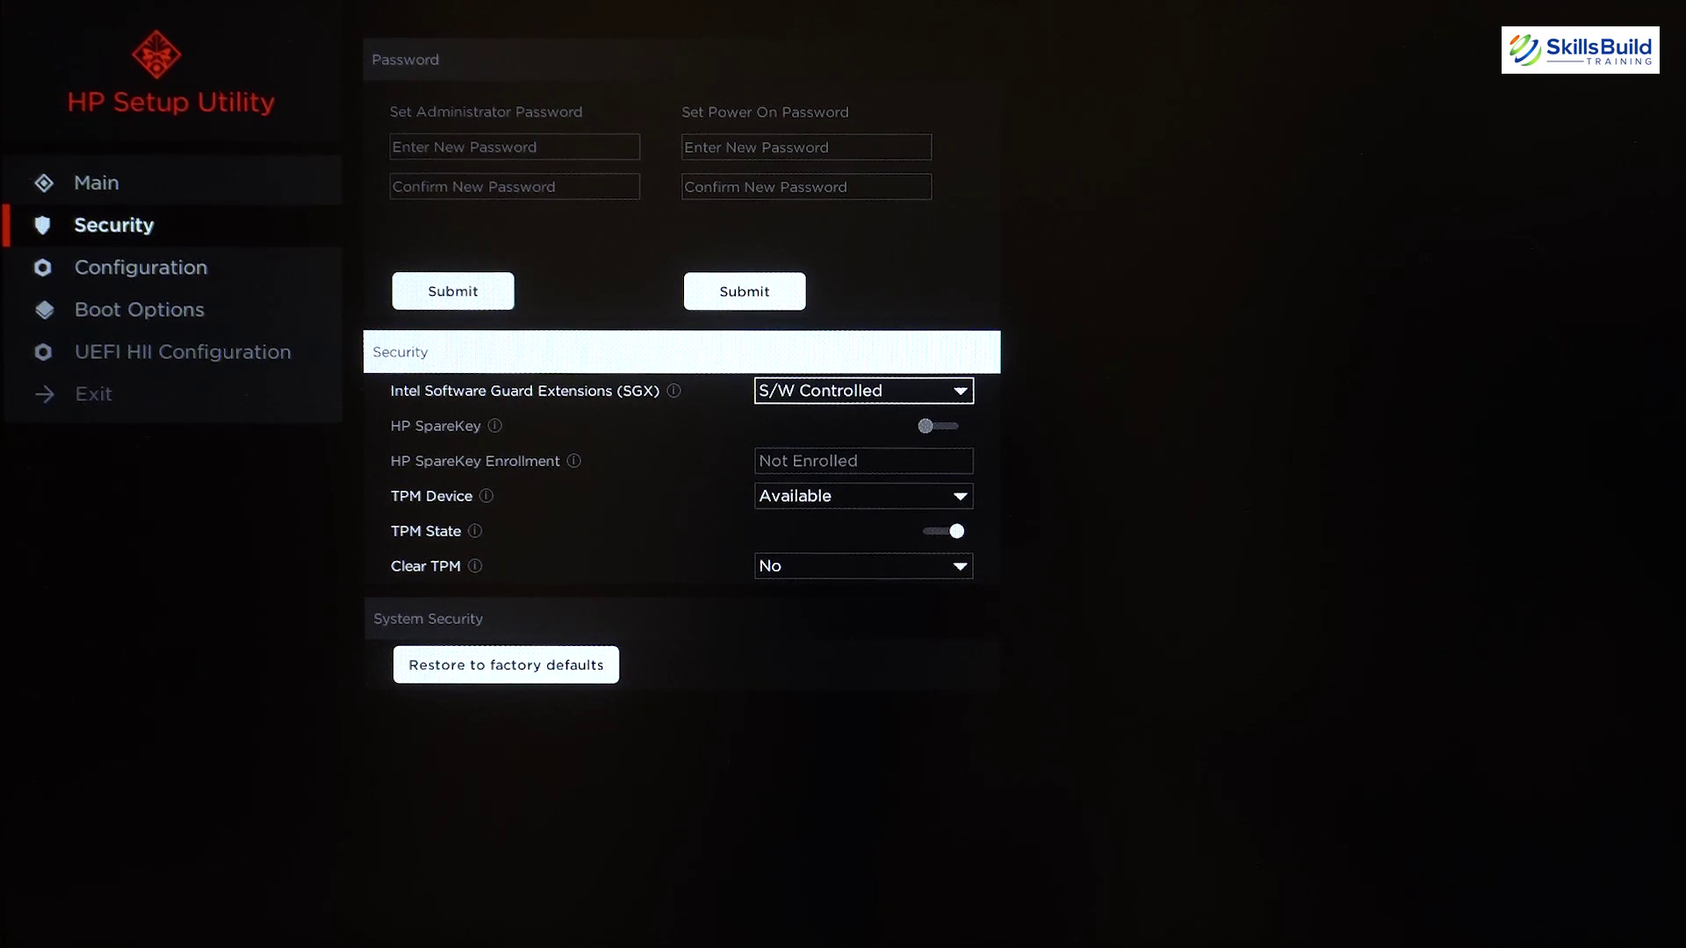
left_click(863, 496)
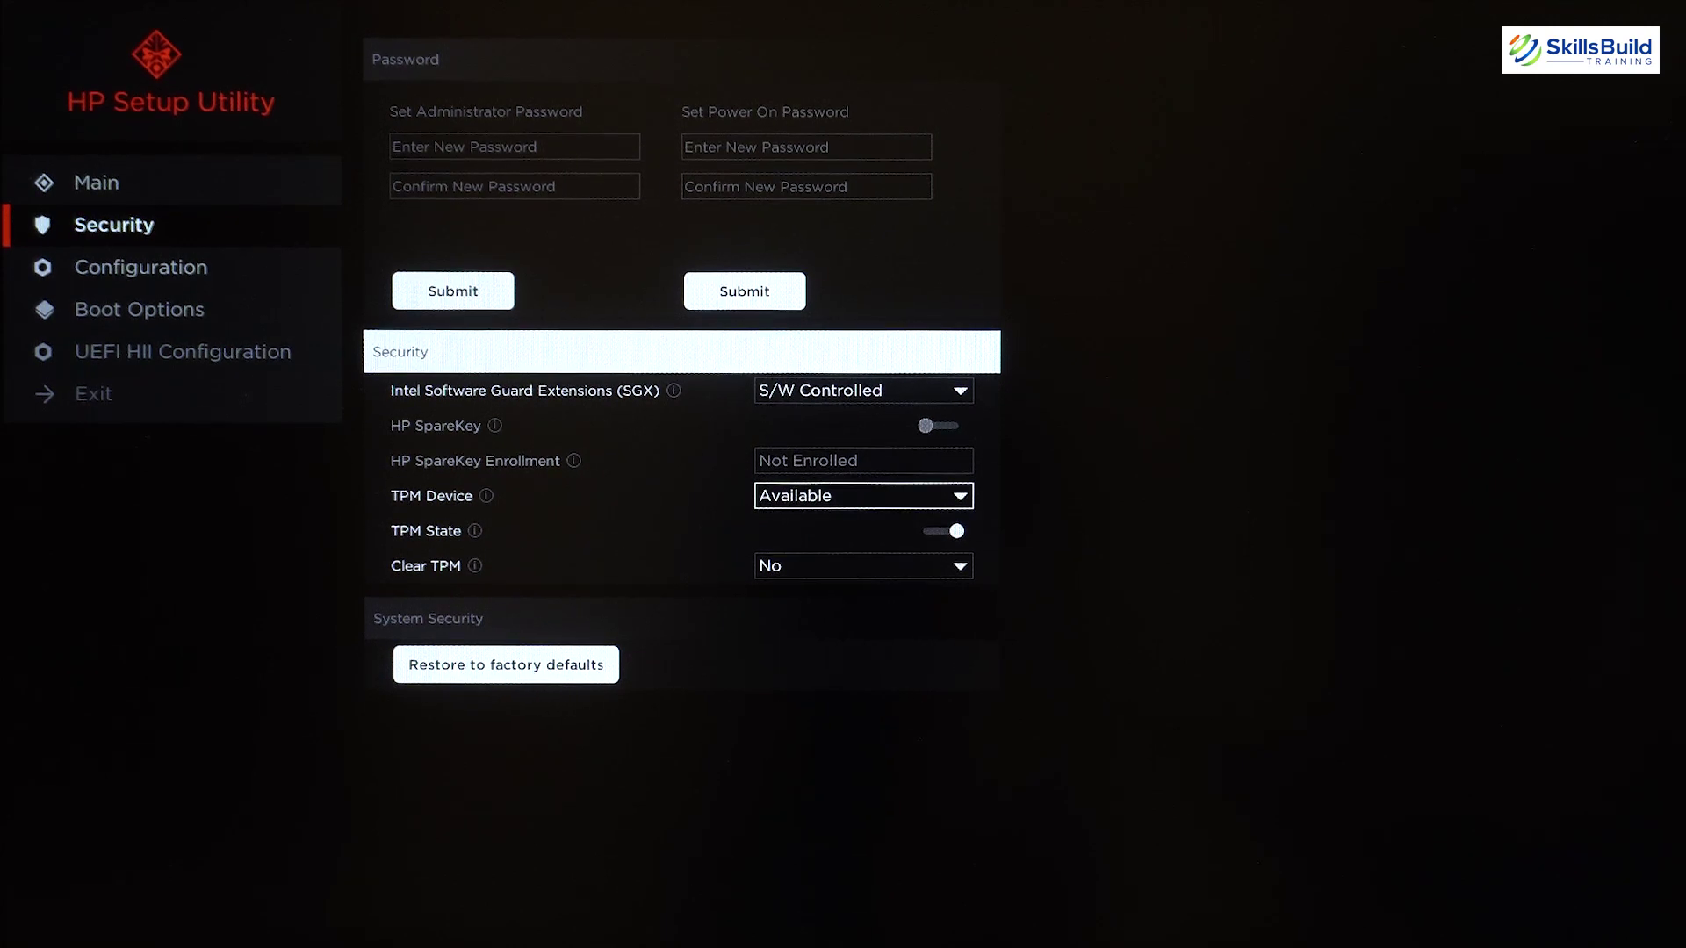
left_click(506, 665)
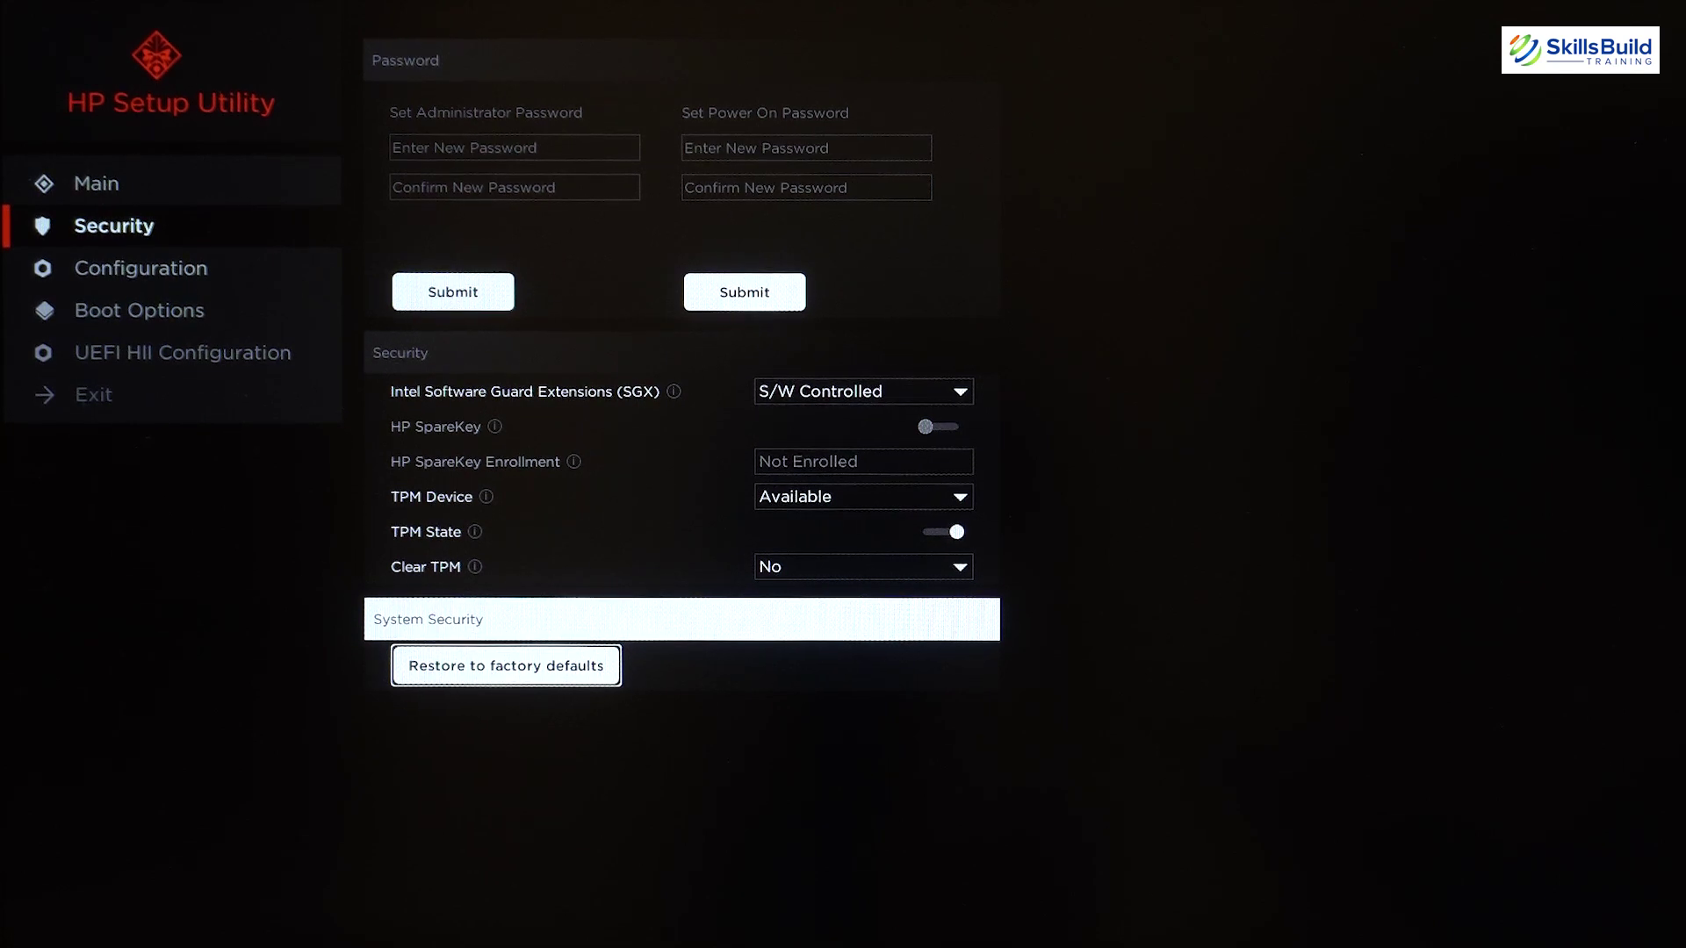
Open the Configuration settings, check which BIOS languages are offered, and close the list without choosing one.
key("Left")
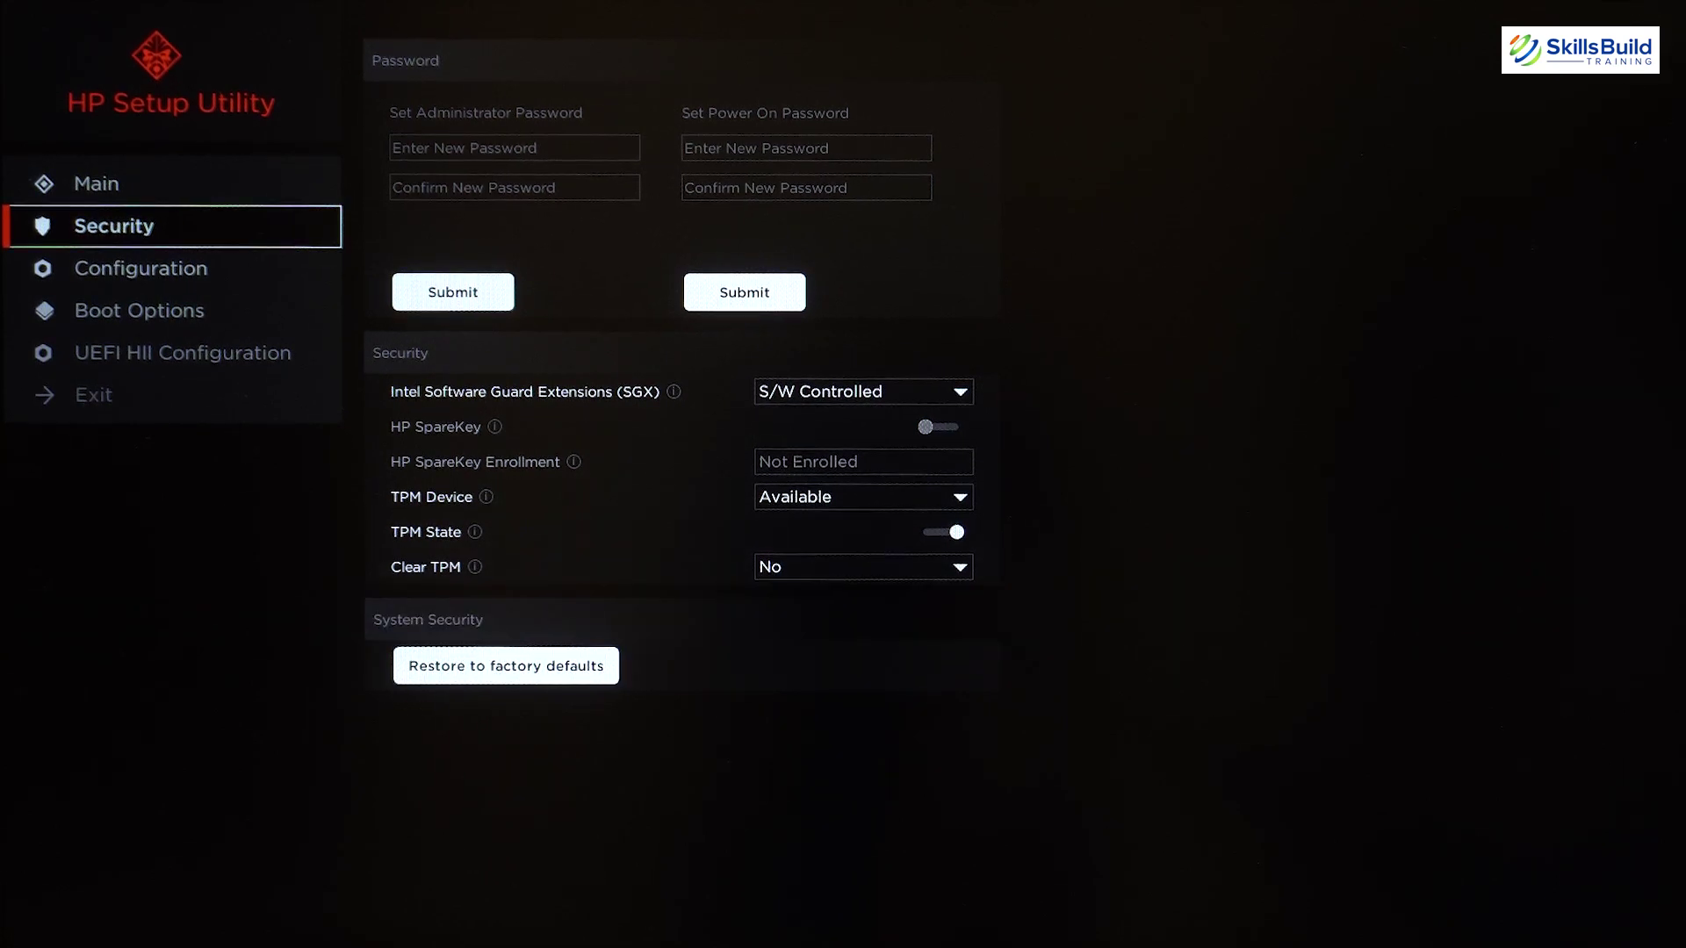
key("Down")
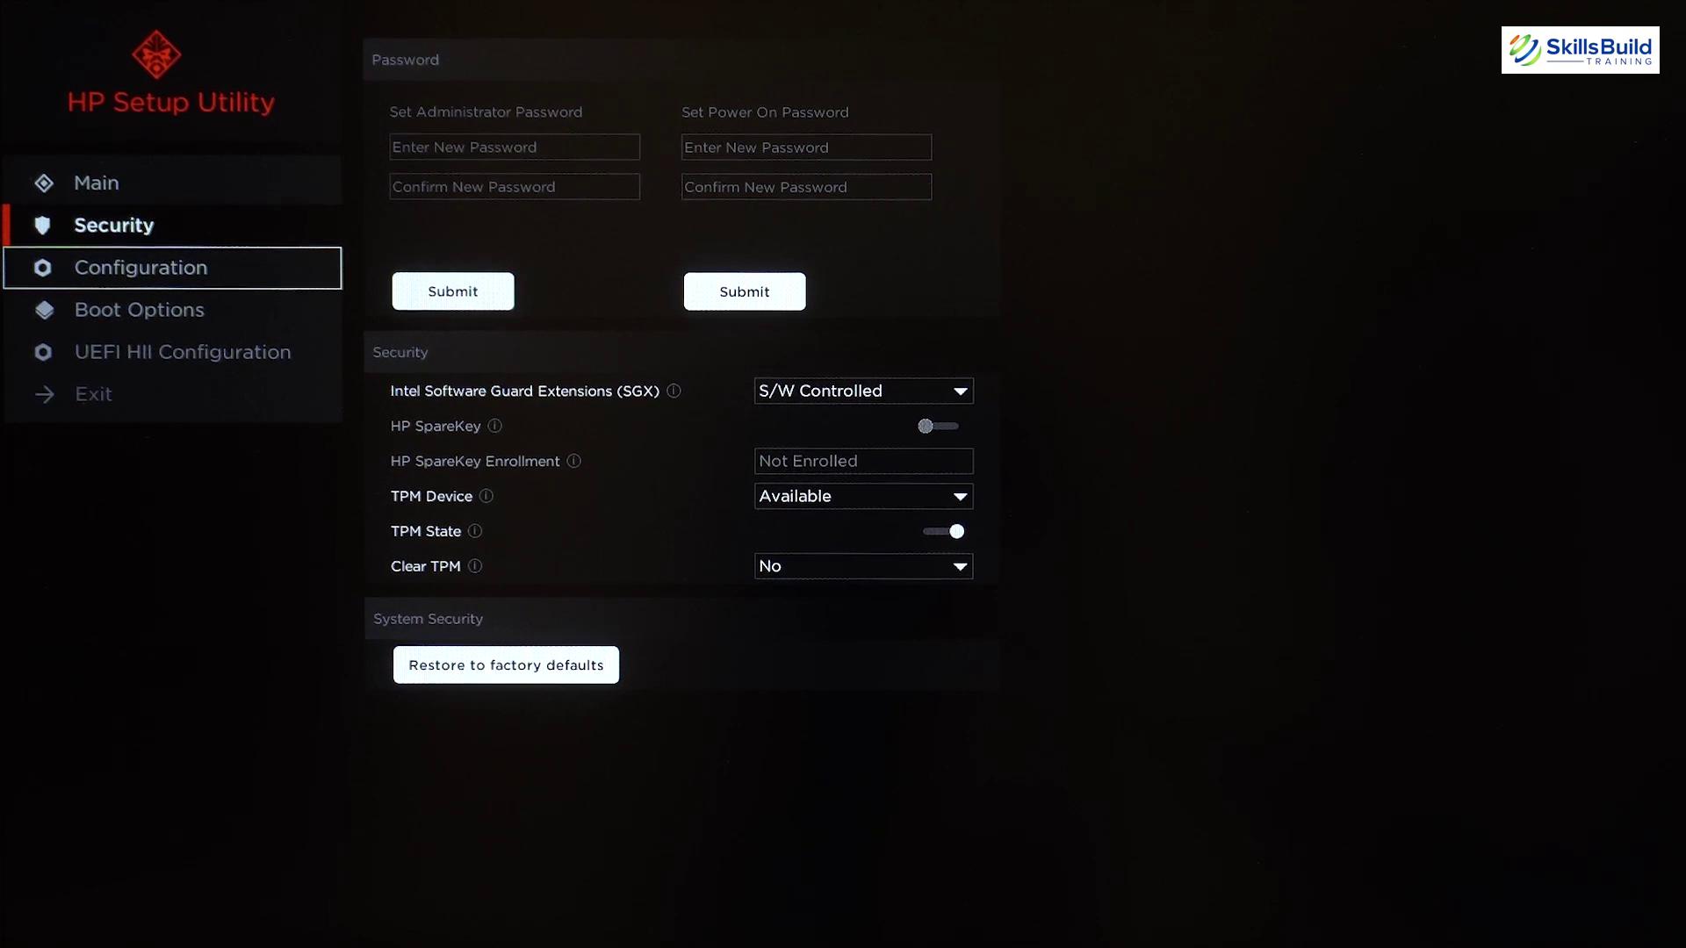
key("Return")
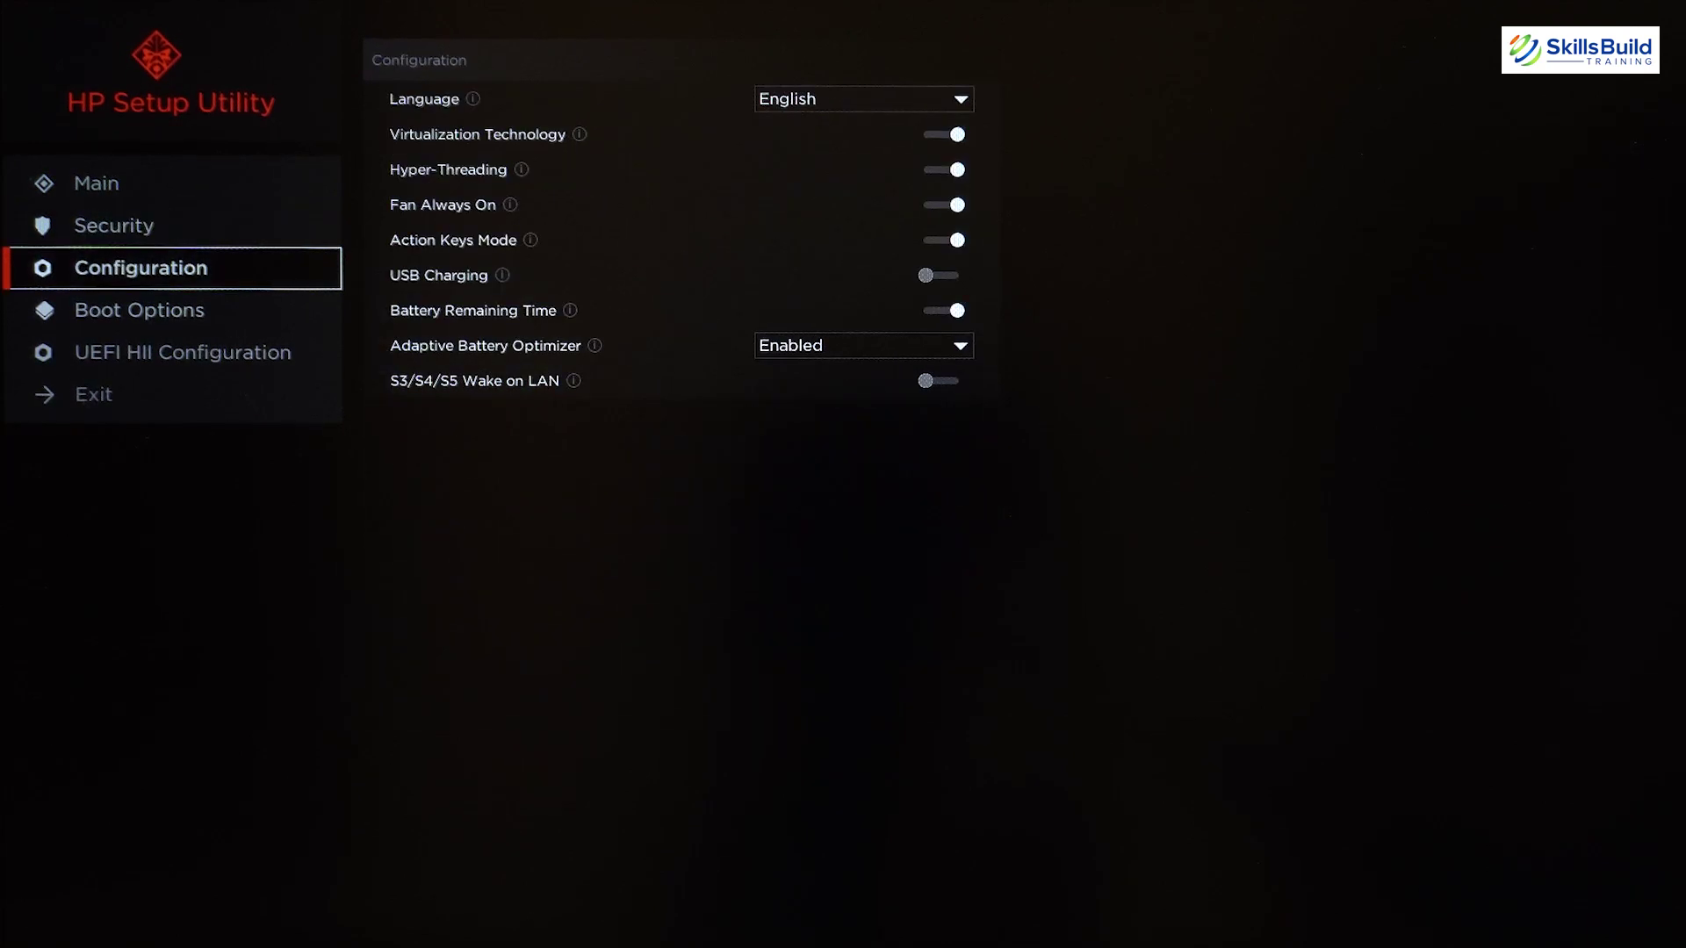
key("Right")
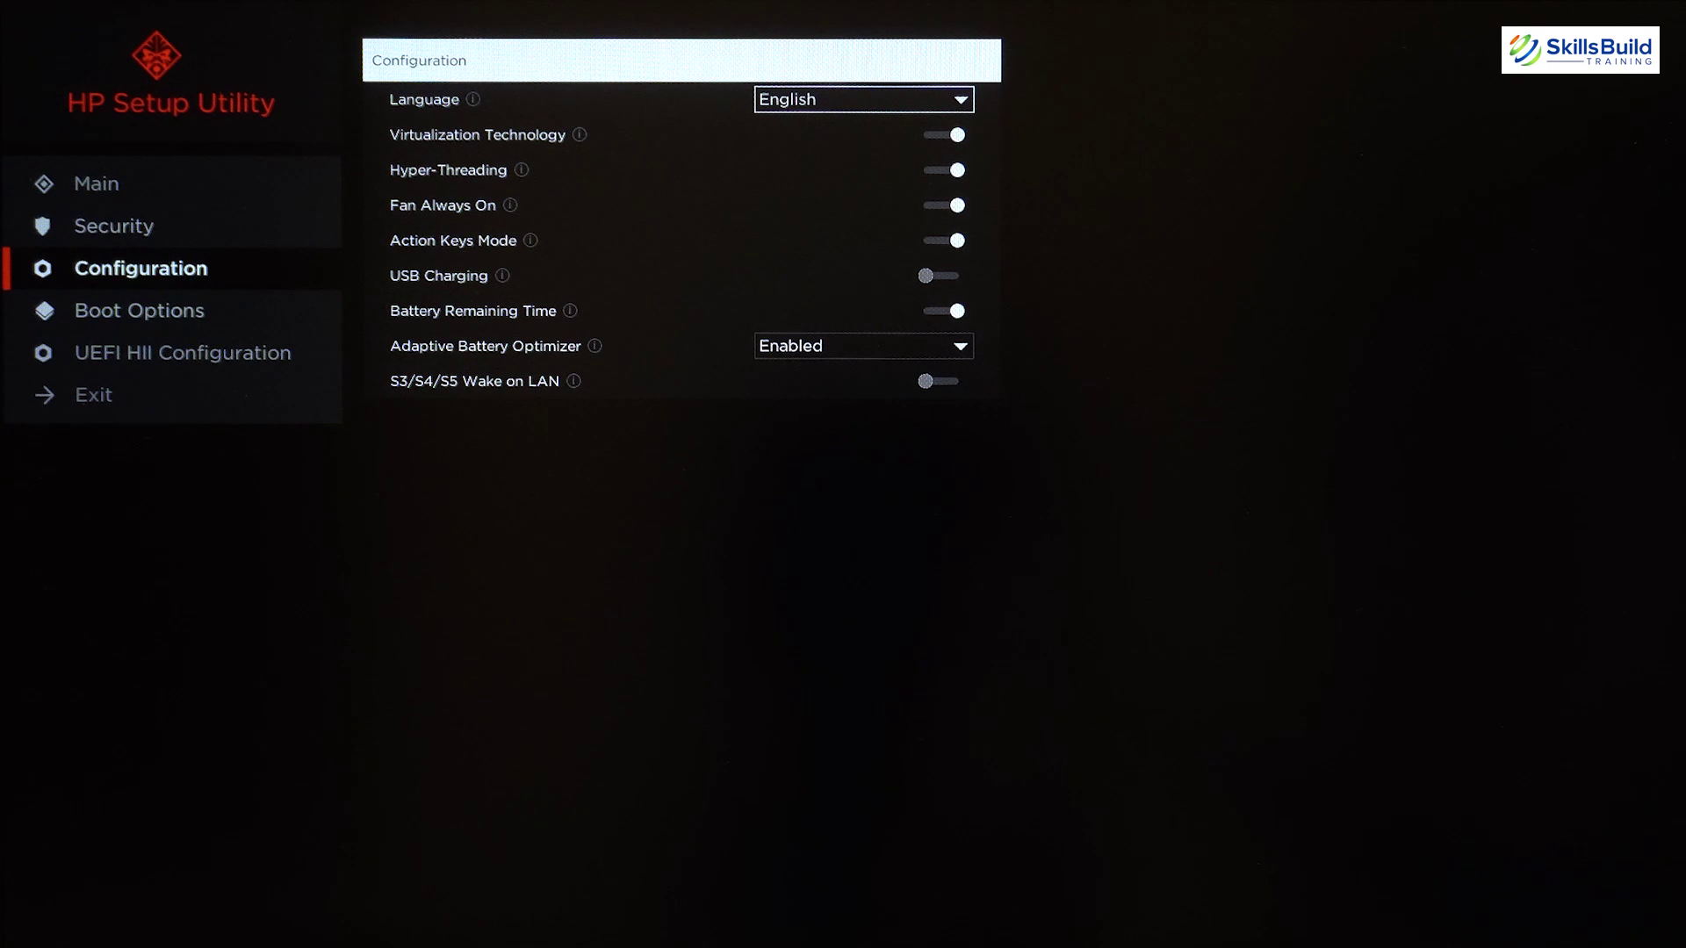
key("Down")
key("Up")
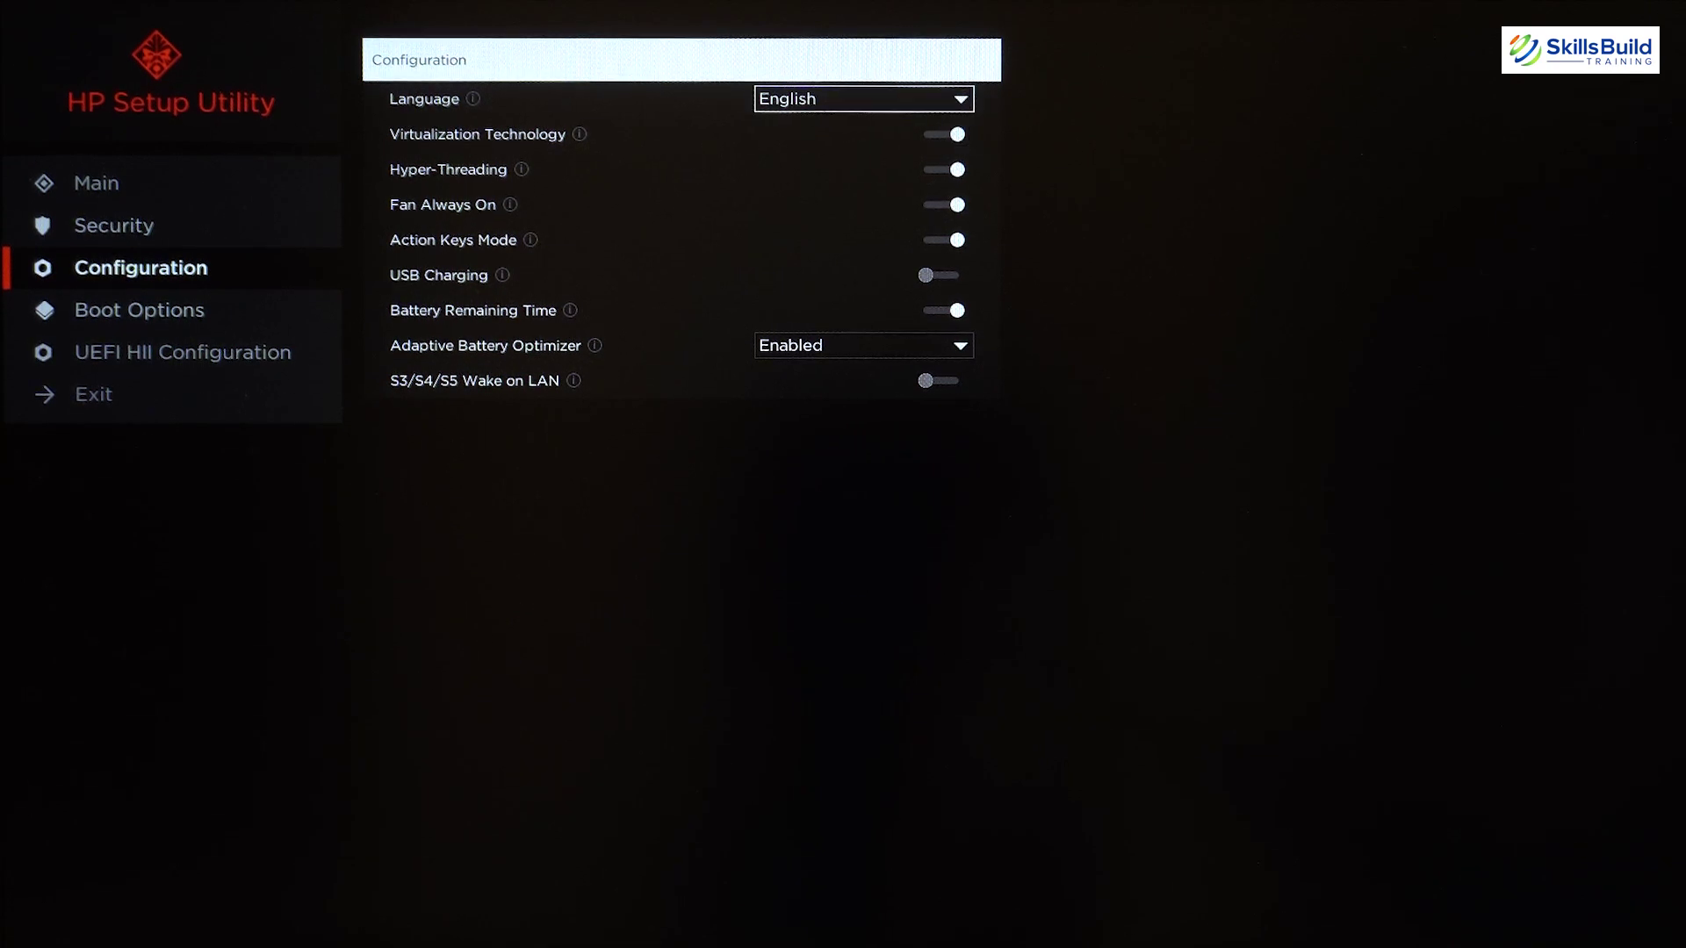
key("Return")
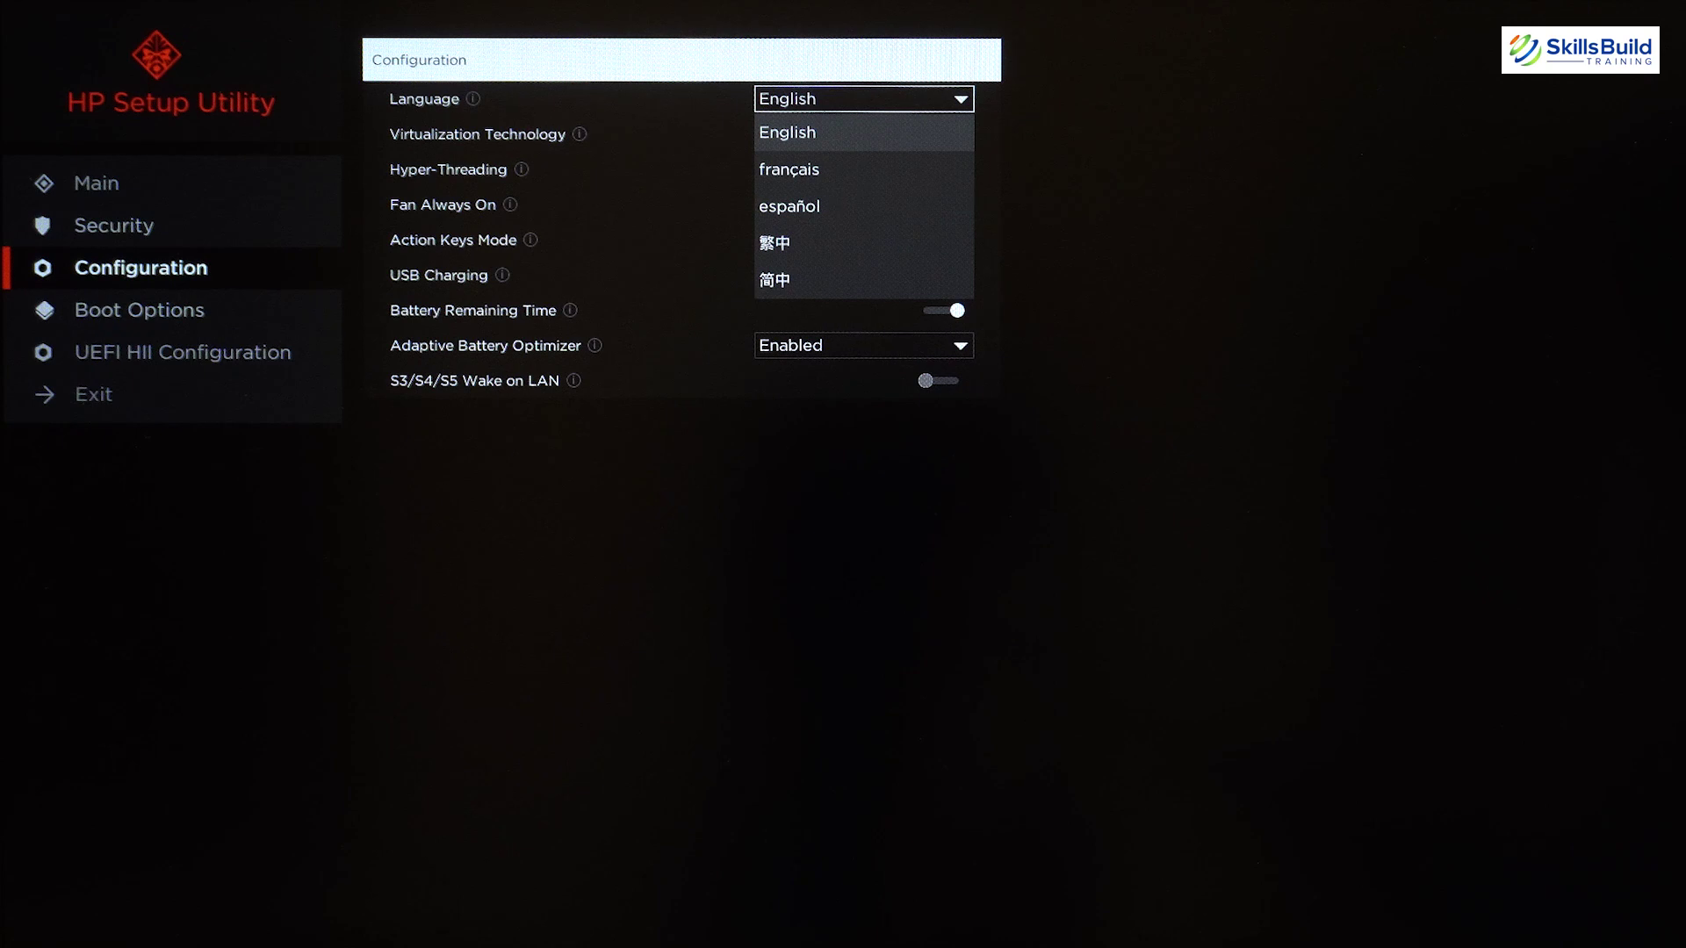
key("Up")
key("Escape")
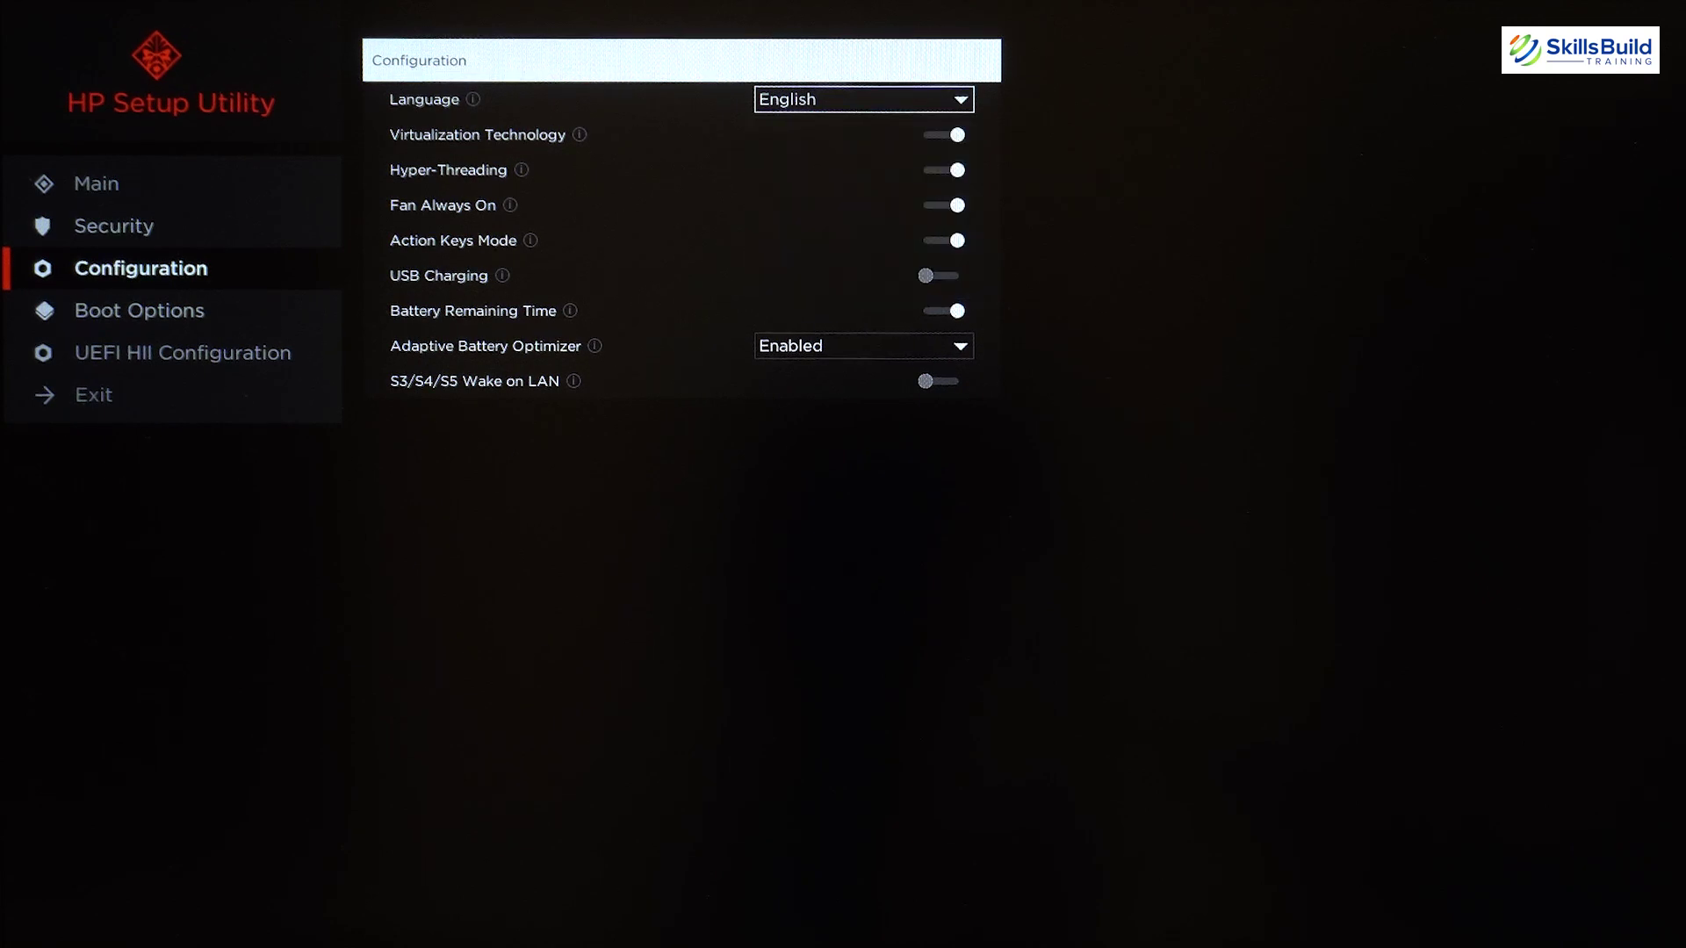
Review the Virtualization Technology, Hyper-Threading, Fan Always On and Action Keys Mode settings.
key("Down")
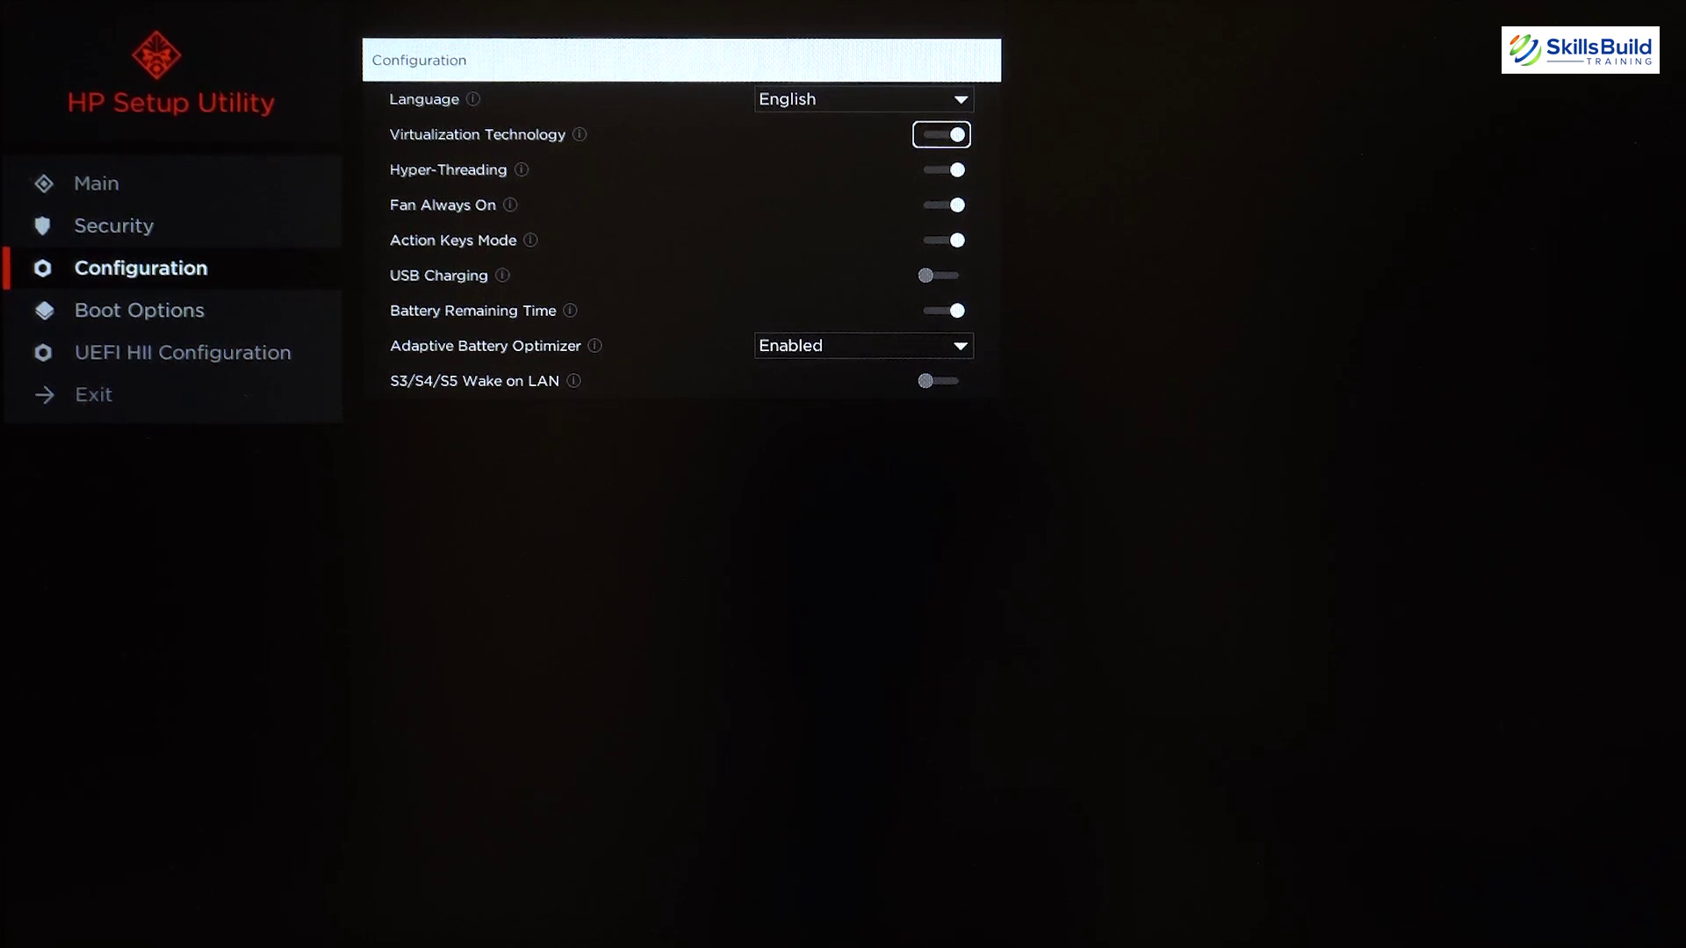
key("Down")
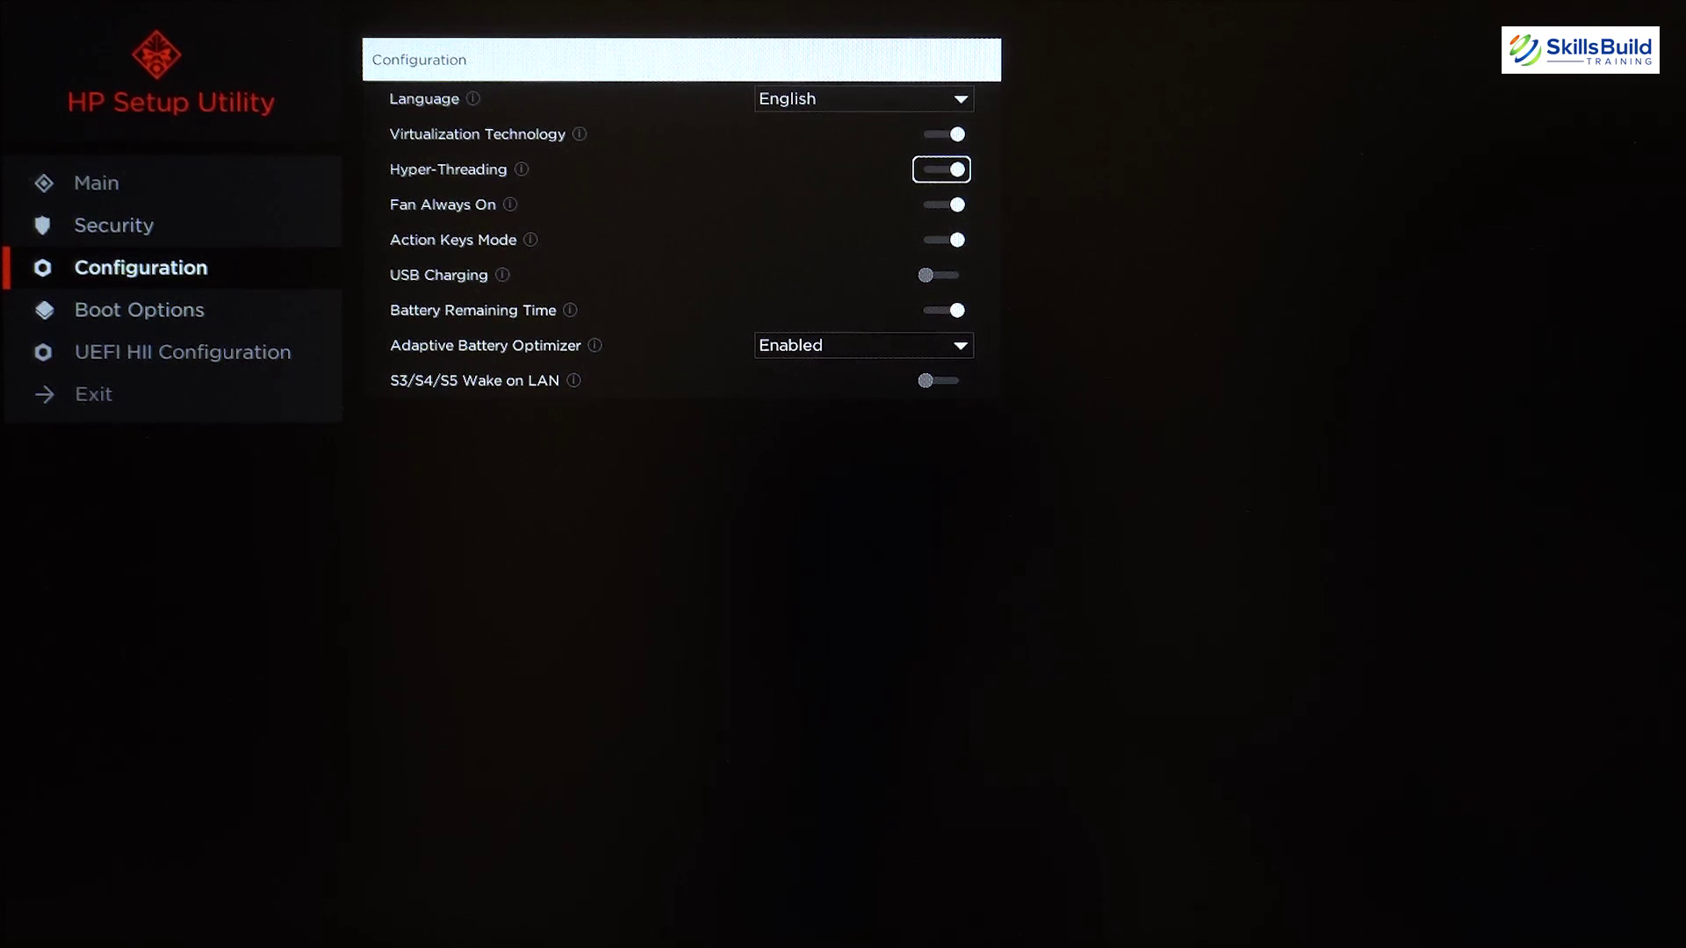
key("Down")
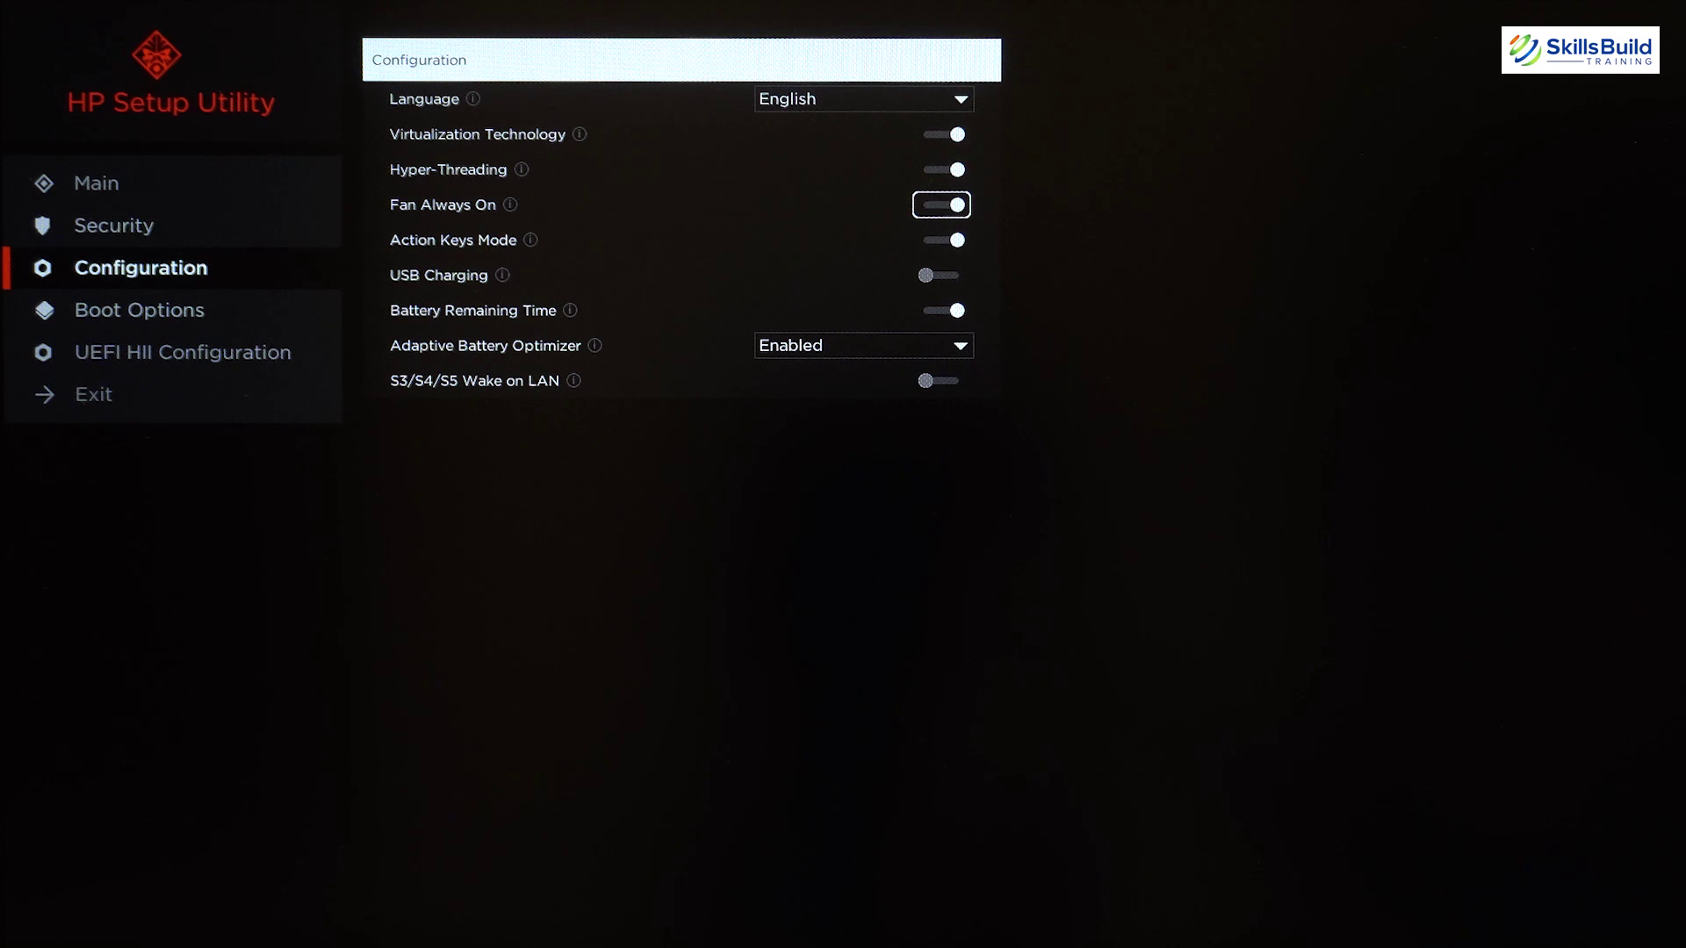
key("Down")
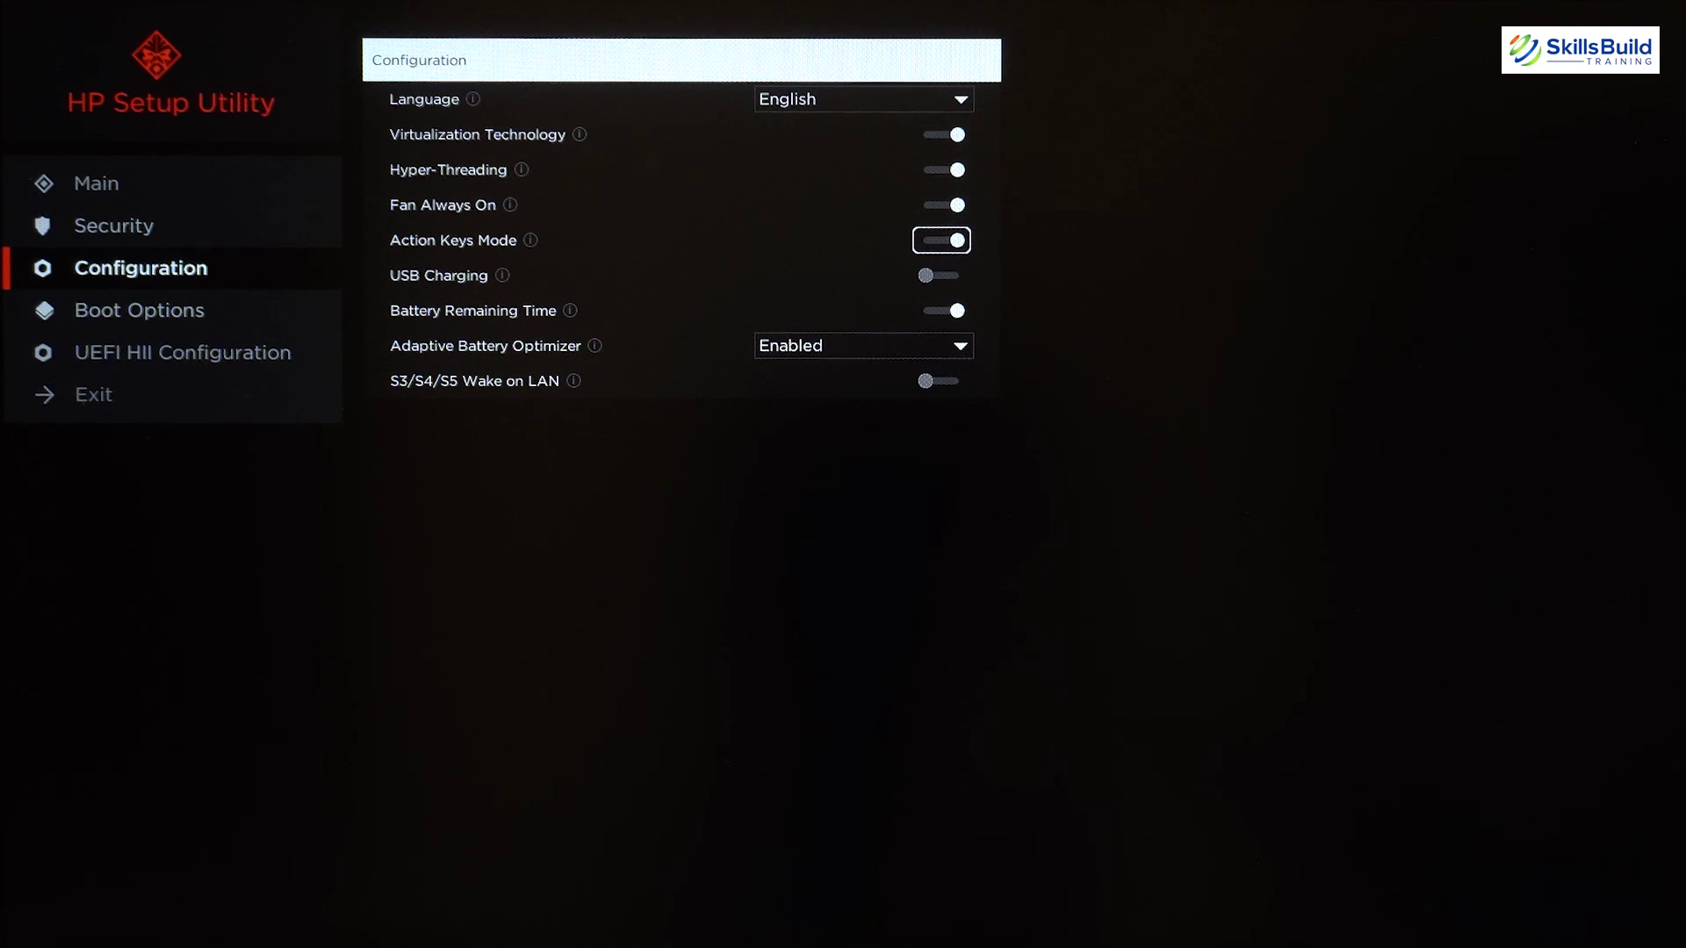
key("Return")
key("Return")
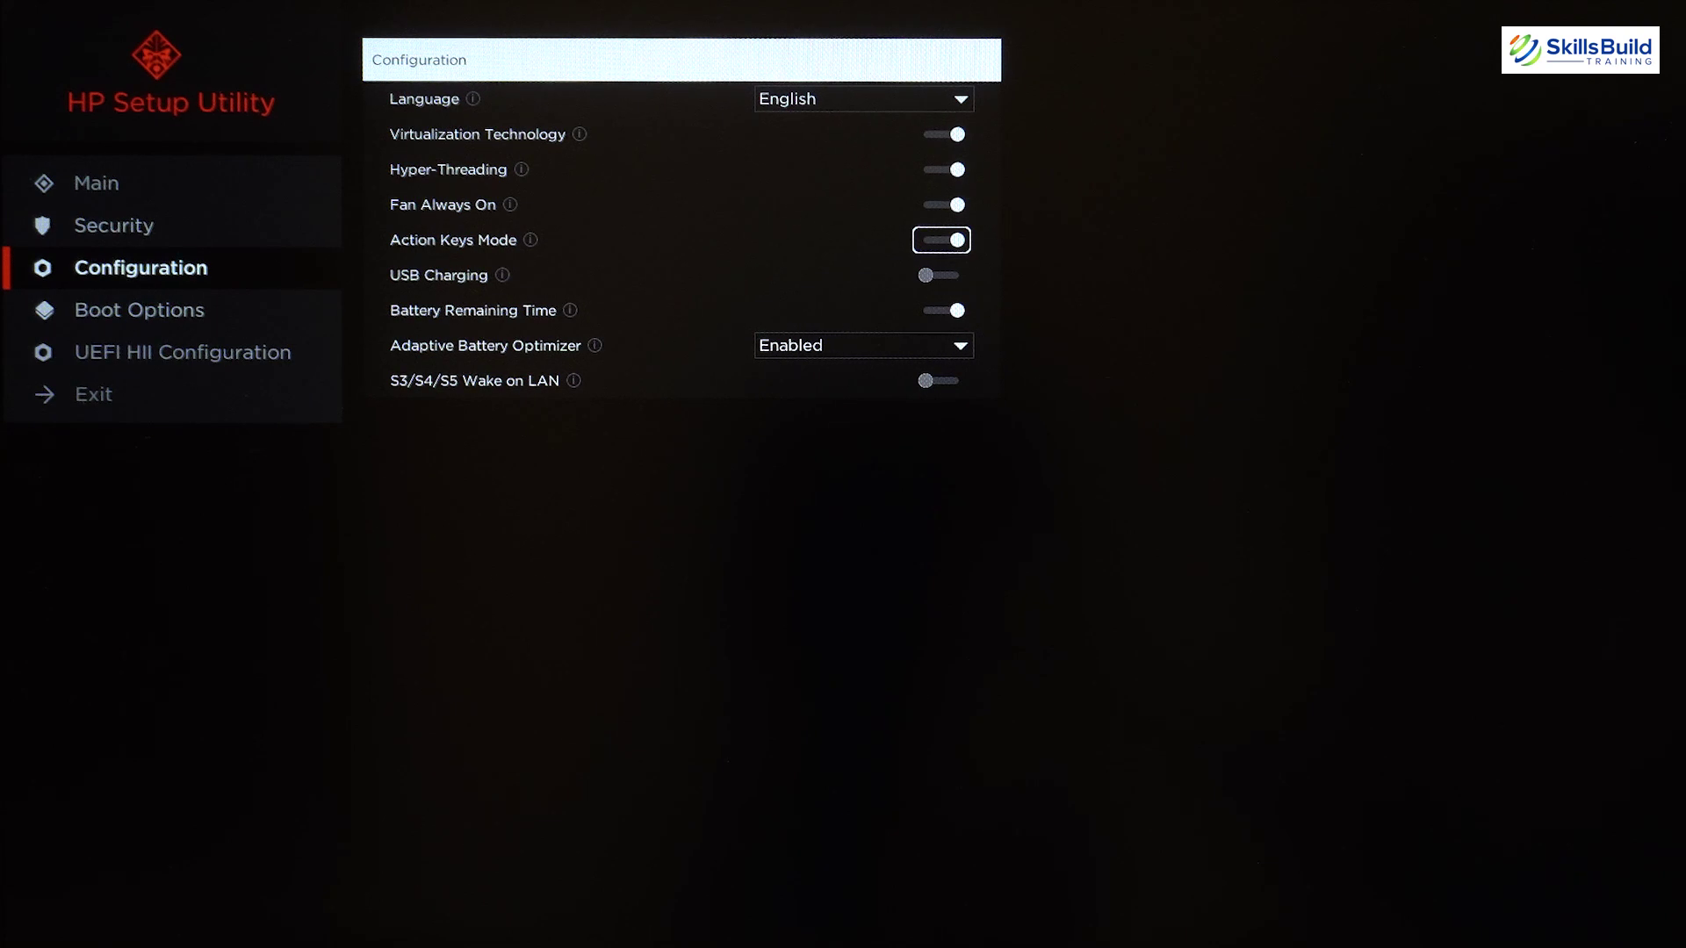
Review the USB Charging, Battery Remaining Time, Adaptive Battery Optimizer and S3/S4/S5 Wake on LAN settings.
key("Down")
key("Down")
left_click(863, 345)
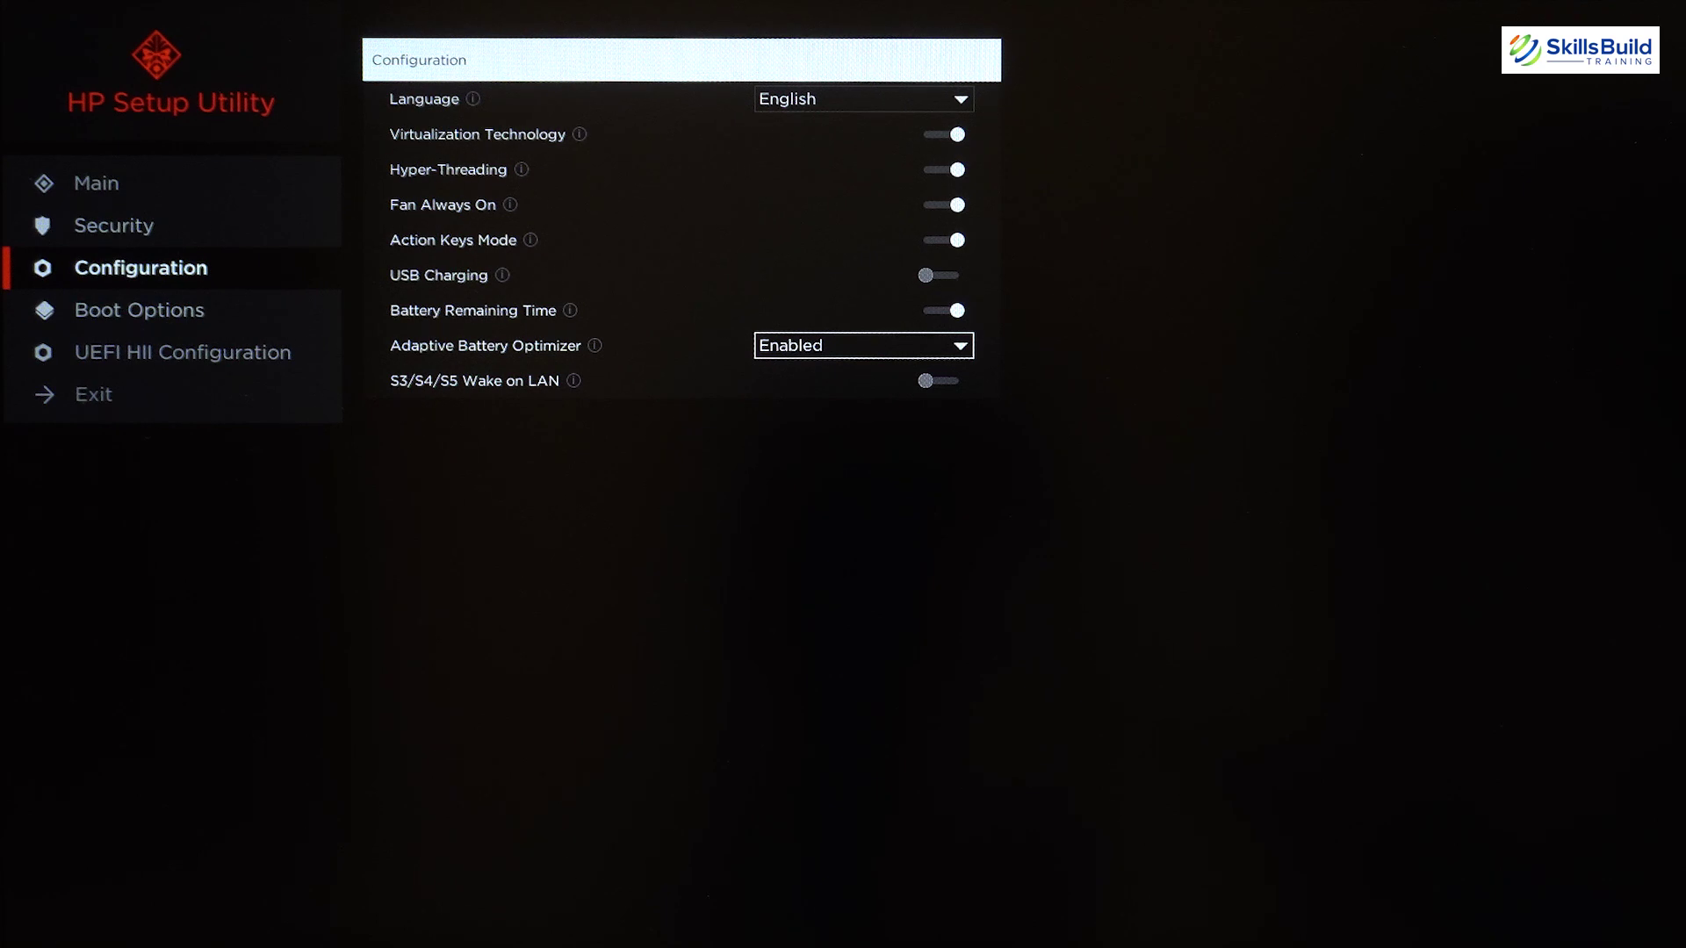
left_click(940, 380)
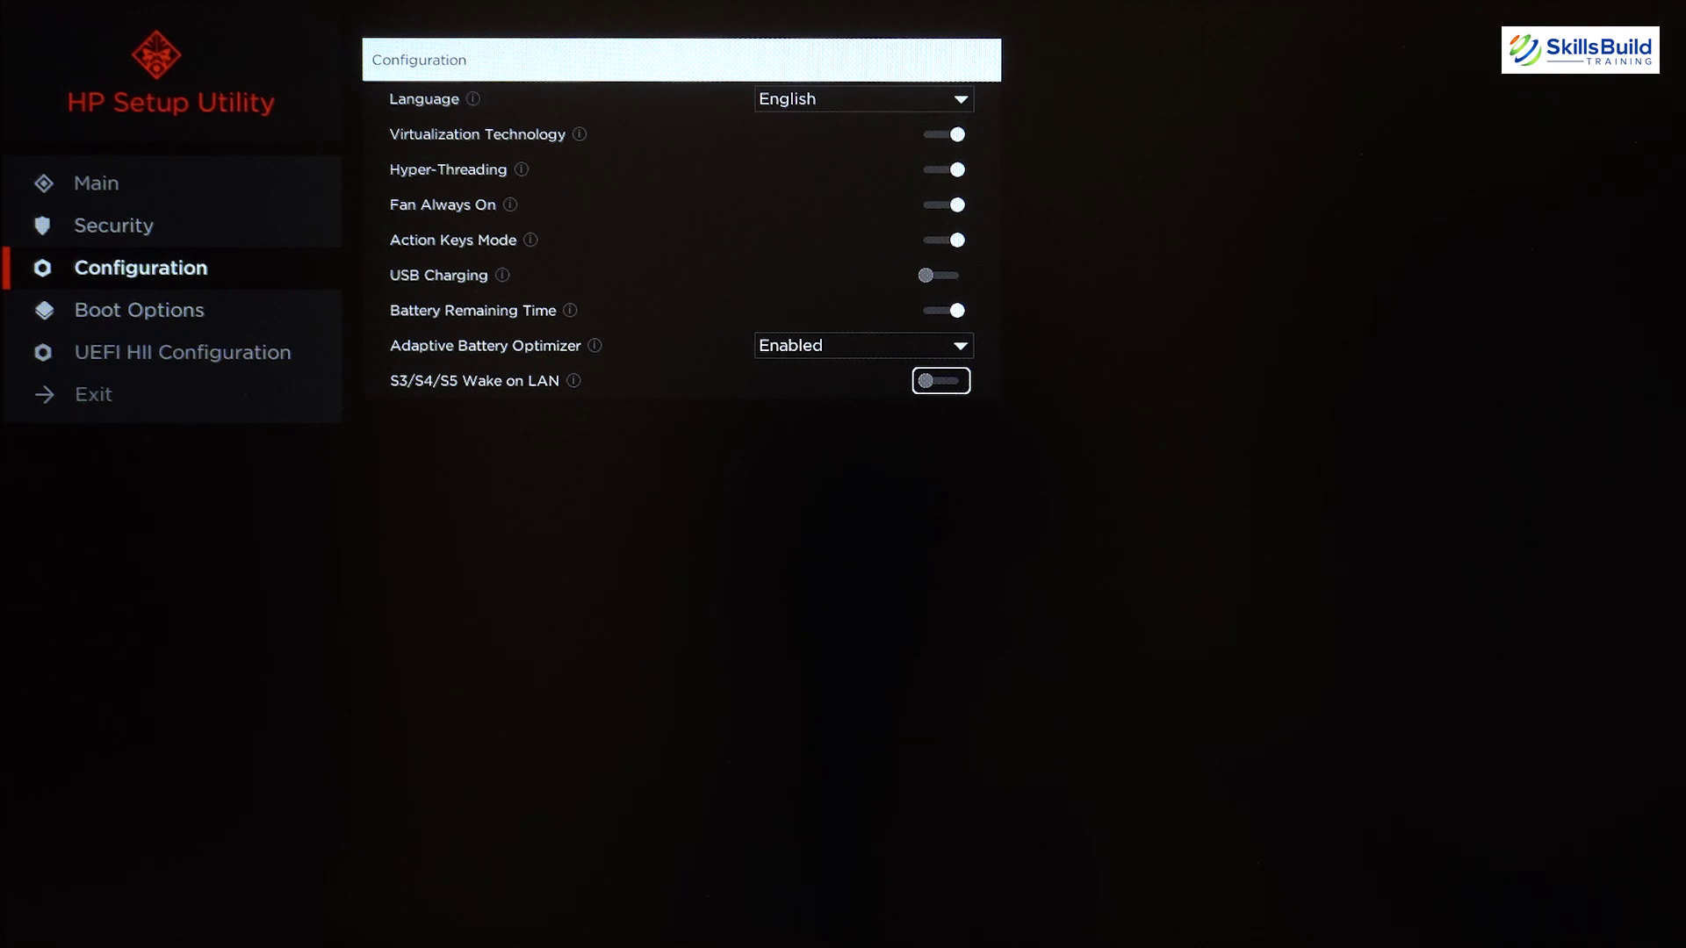
Open the Boot Options settings, check the available POST HotKey Delay values, and close the list without choosing one.
left_click(141, 268)
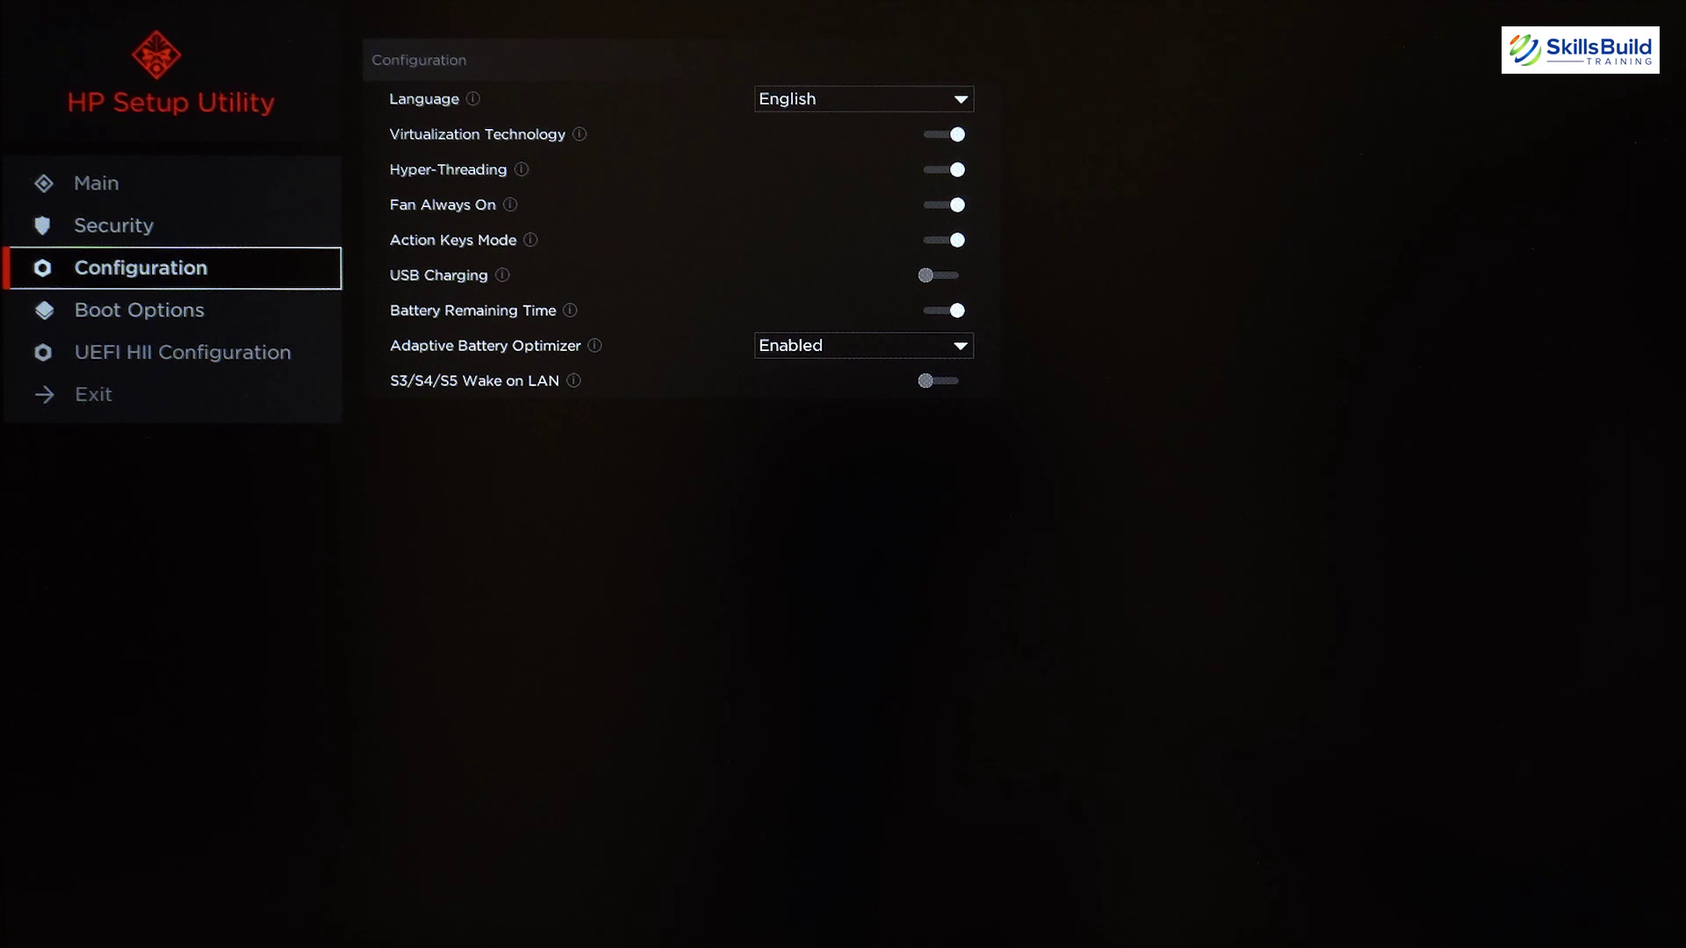
left_click(139, 310)
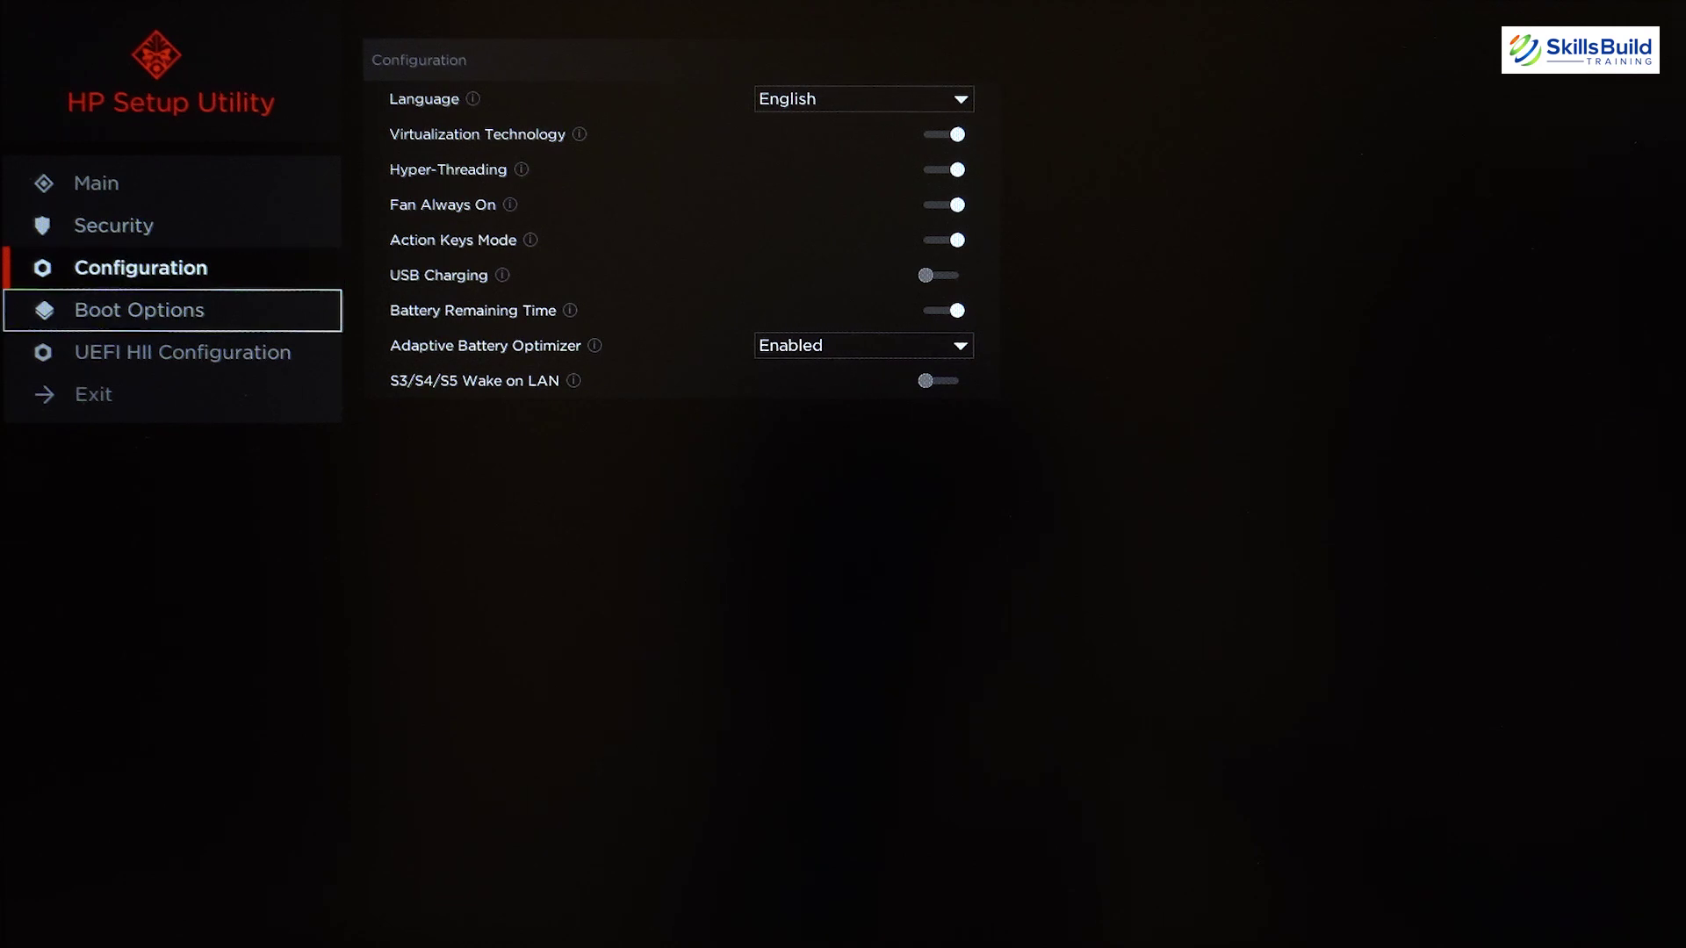
key("Return")
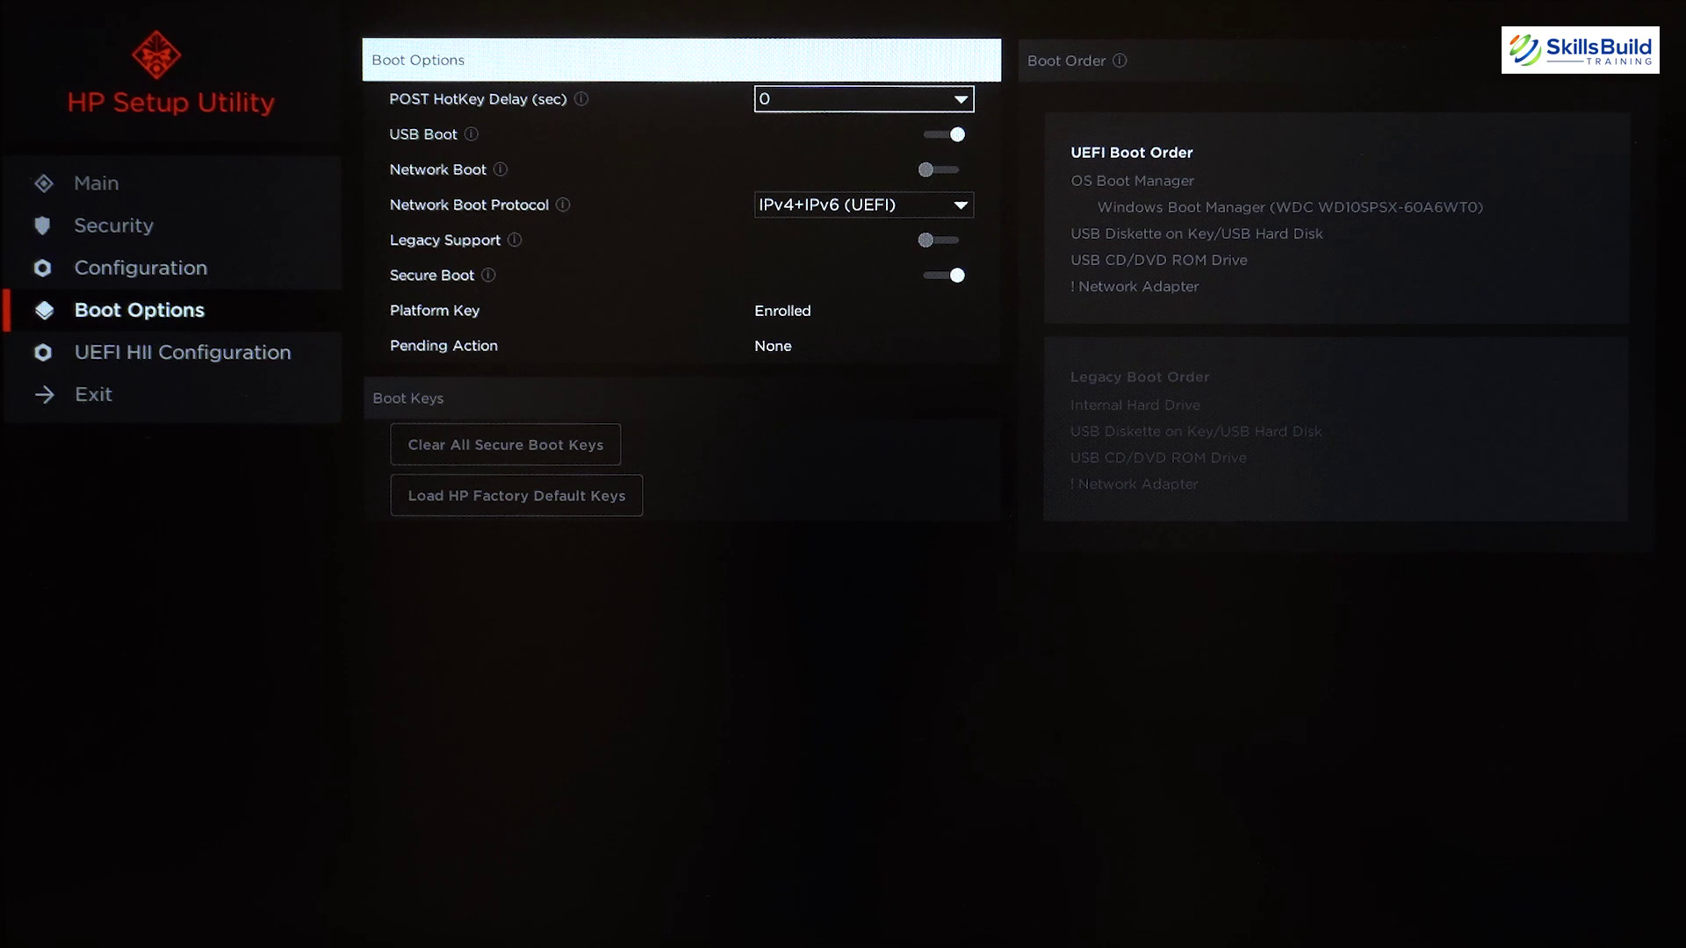
key("Down")
key("Up")
key("Return")
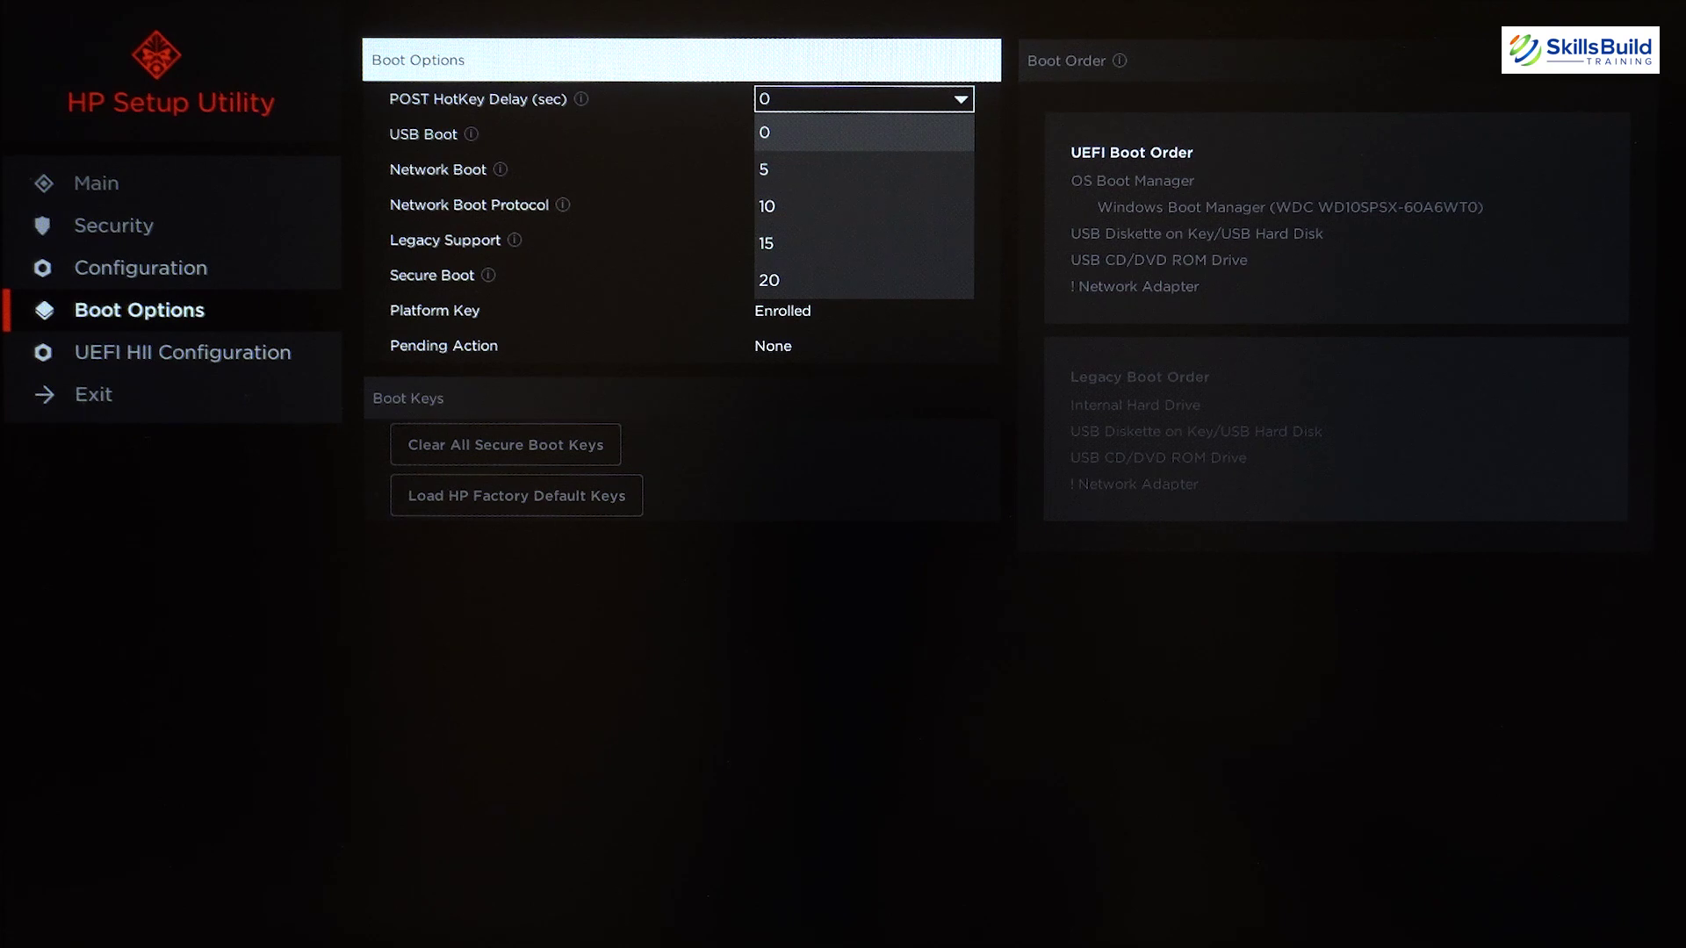
key("Down")
key("Down")
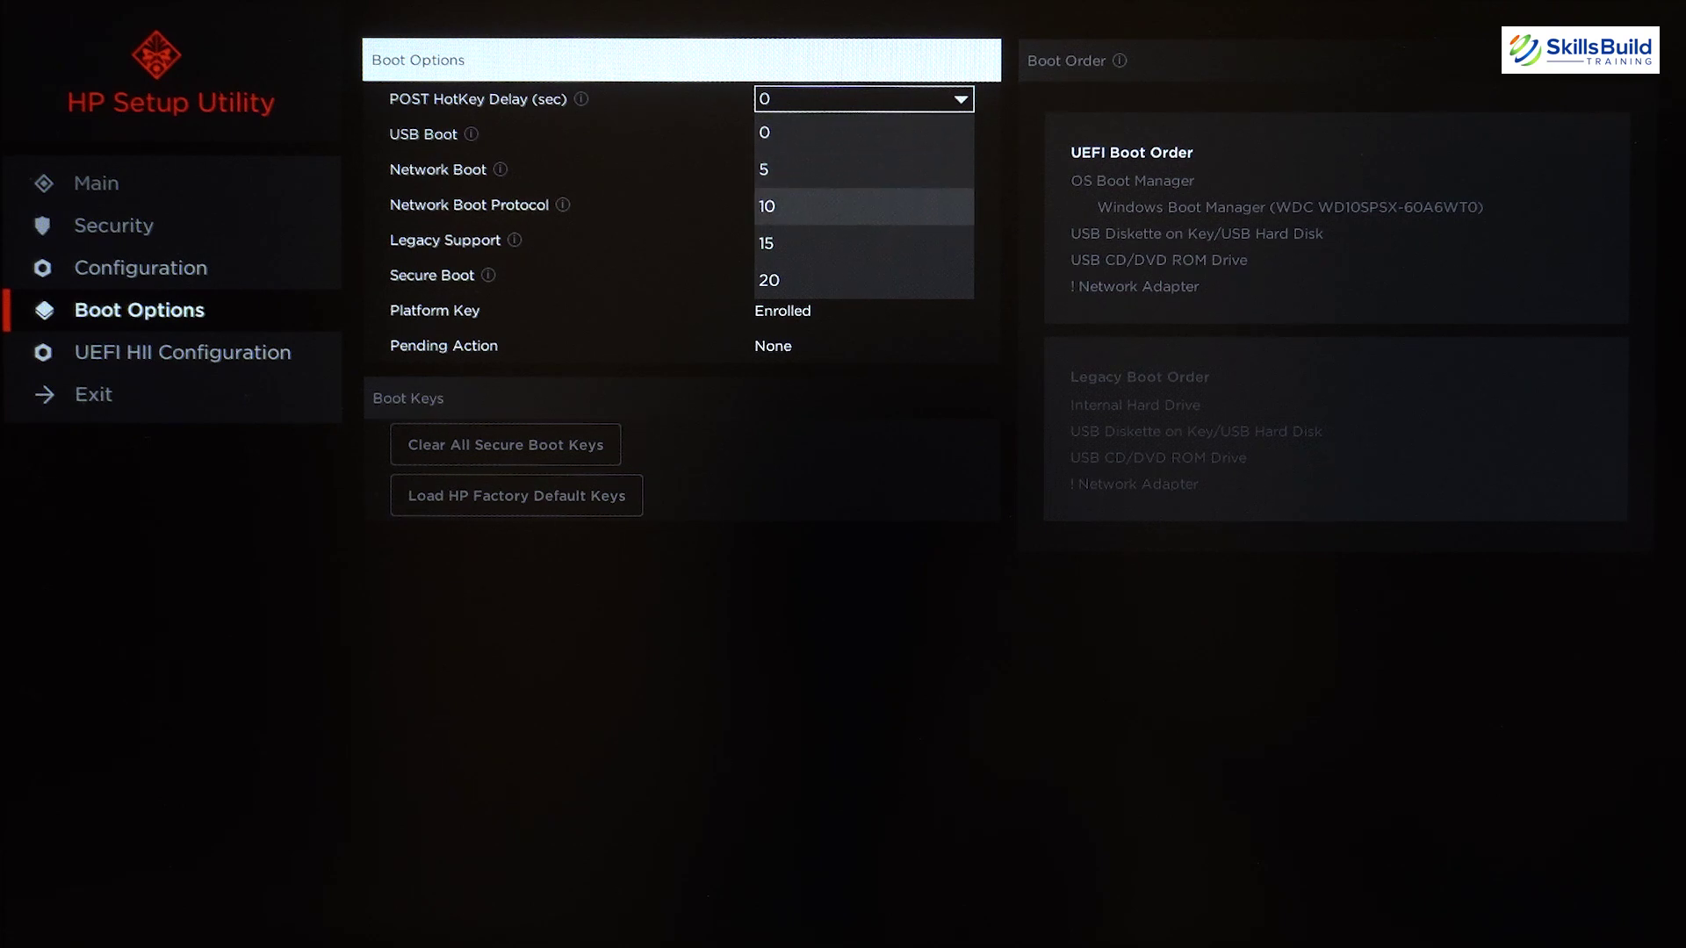
key("Escape")
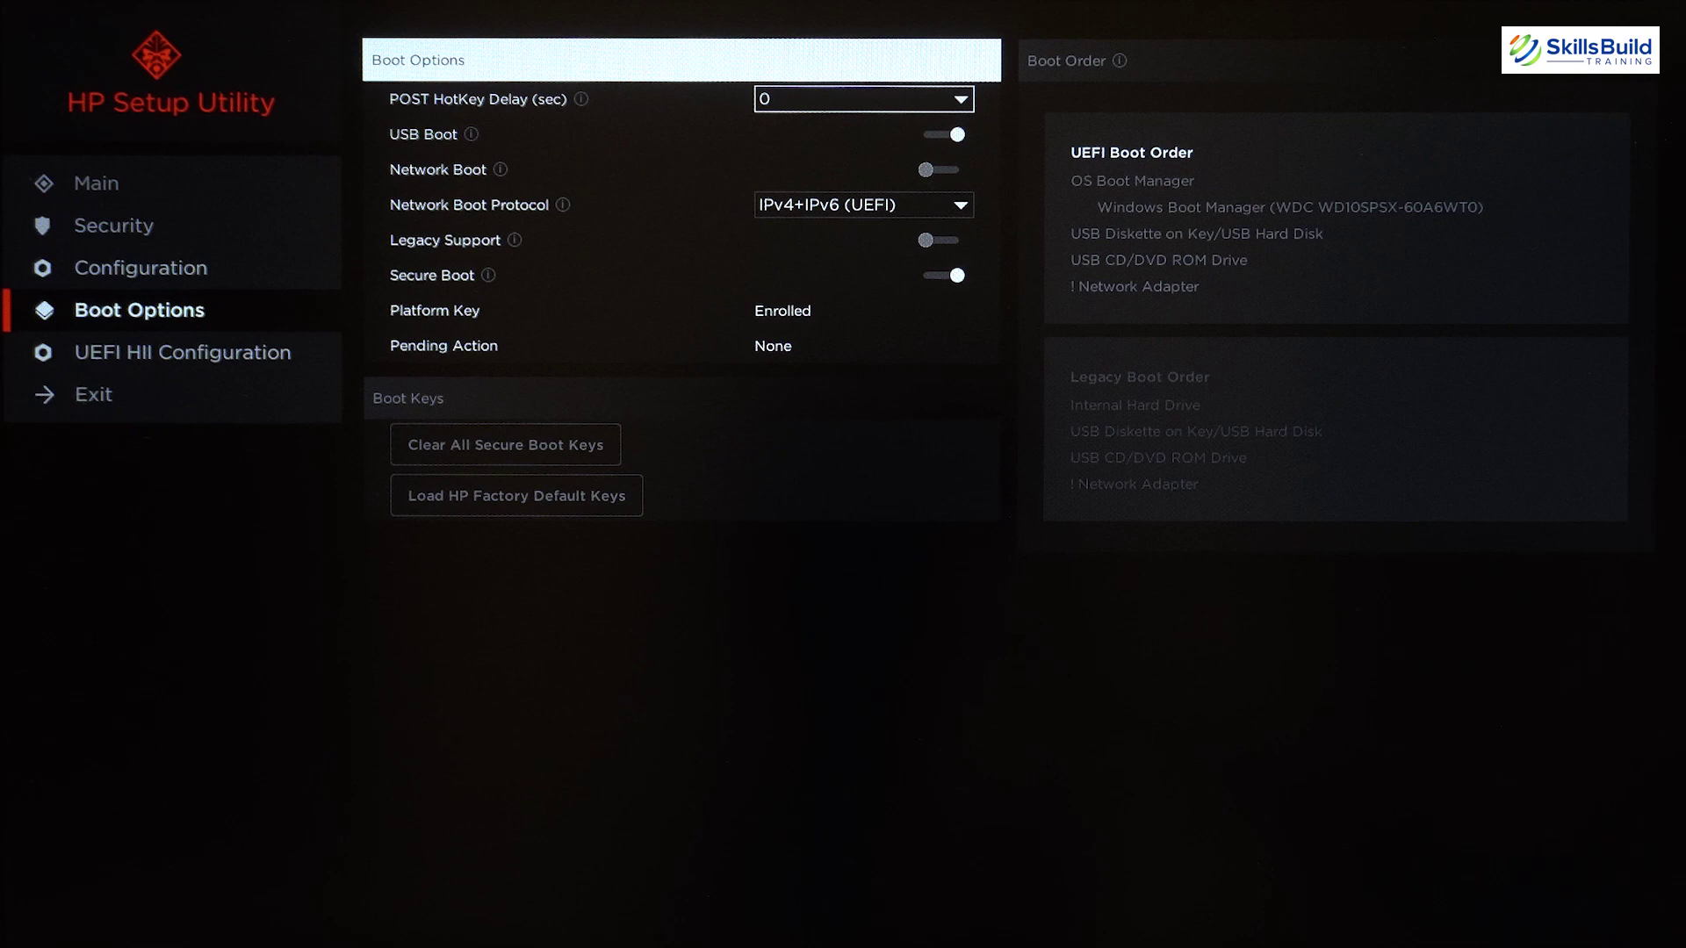
Review the USB Boot, Network Boot, Network Boot Protocol, Legacy Support and Secure Boot settings, ending at the Boot Keys section.
key("Down")
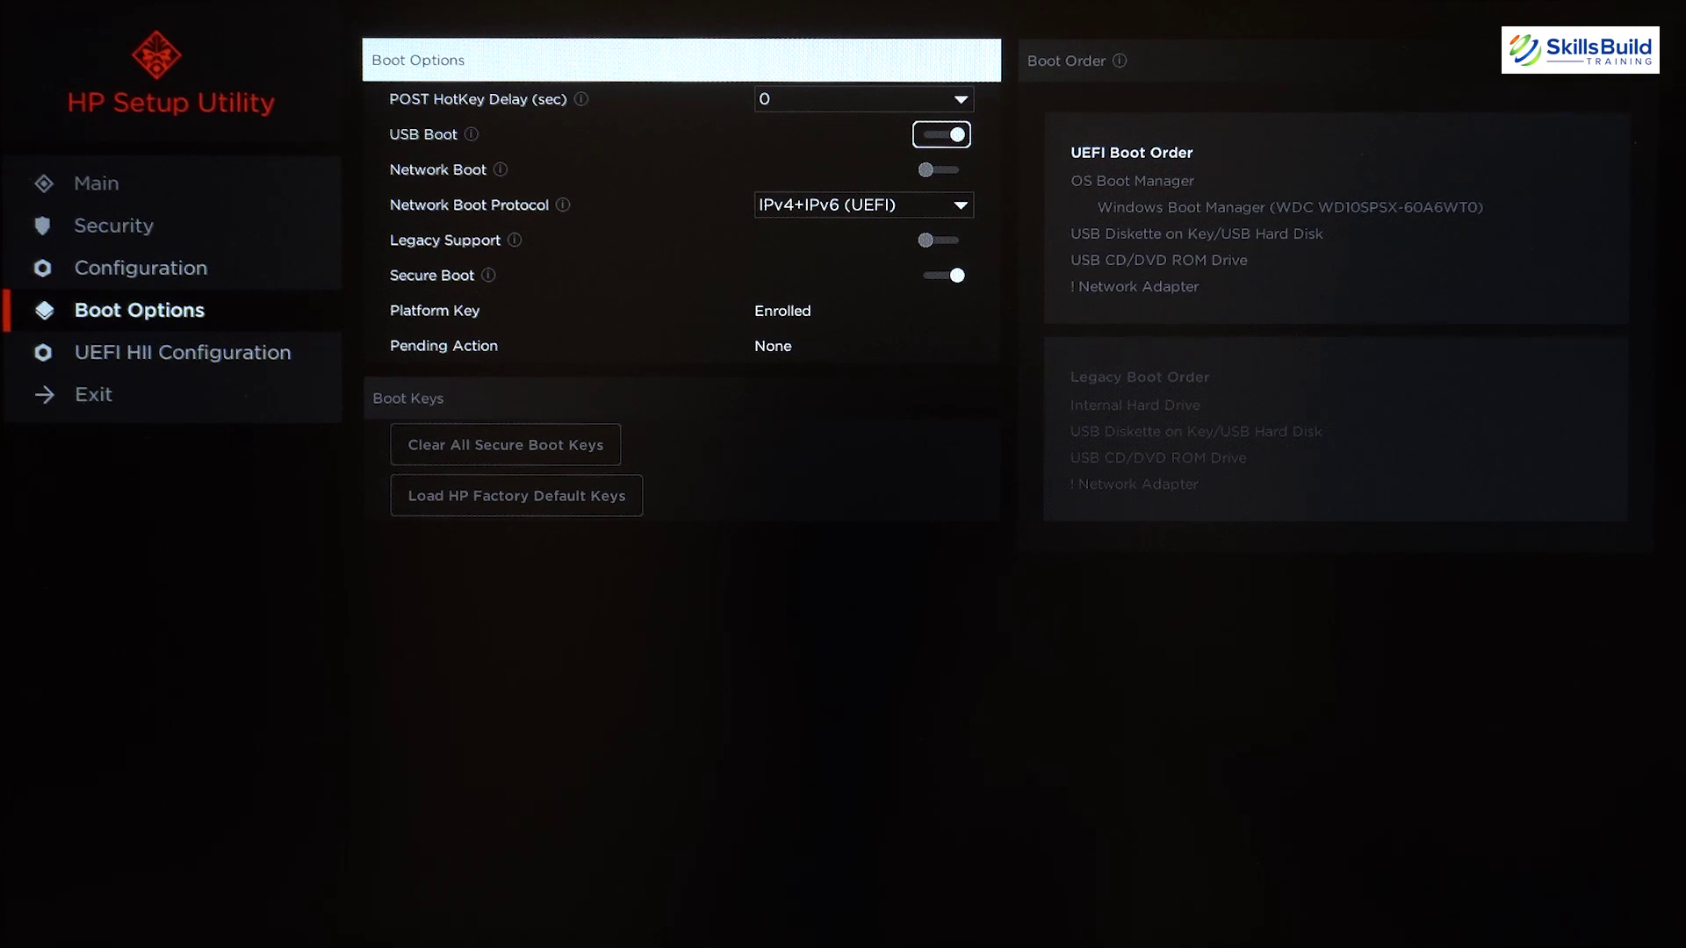
key("Down")
left_click(863, 204)
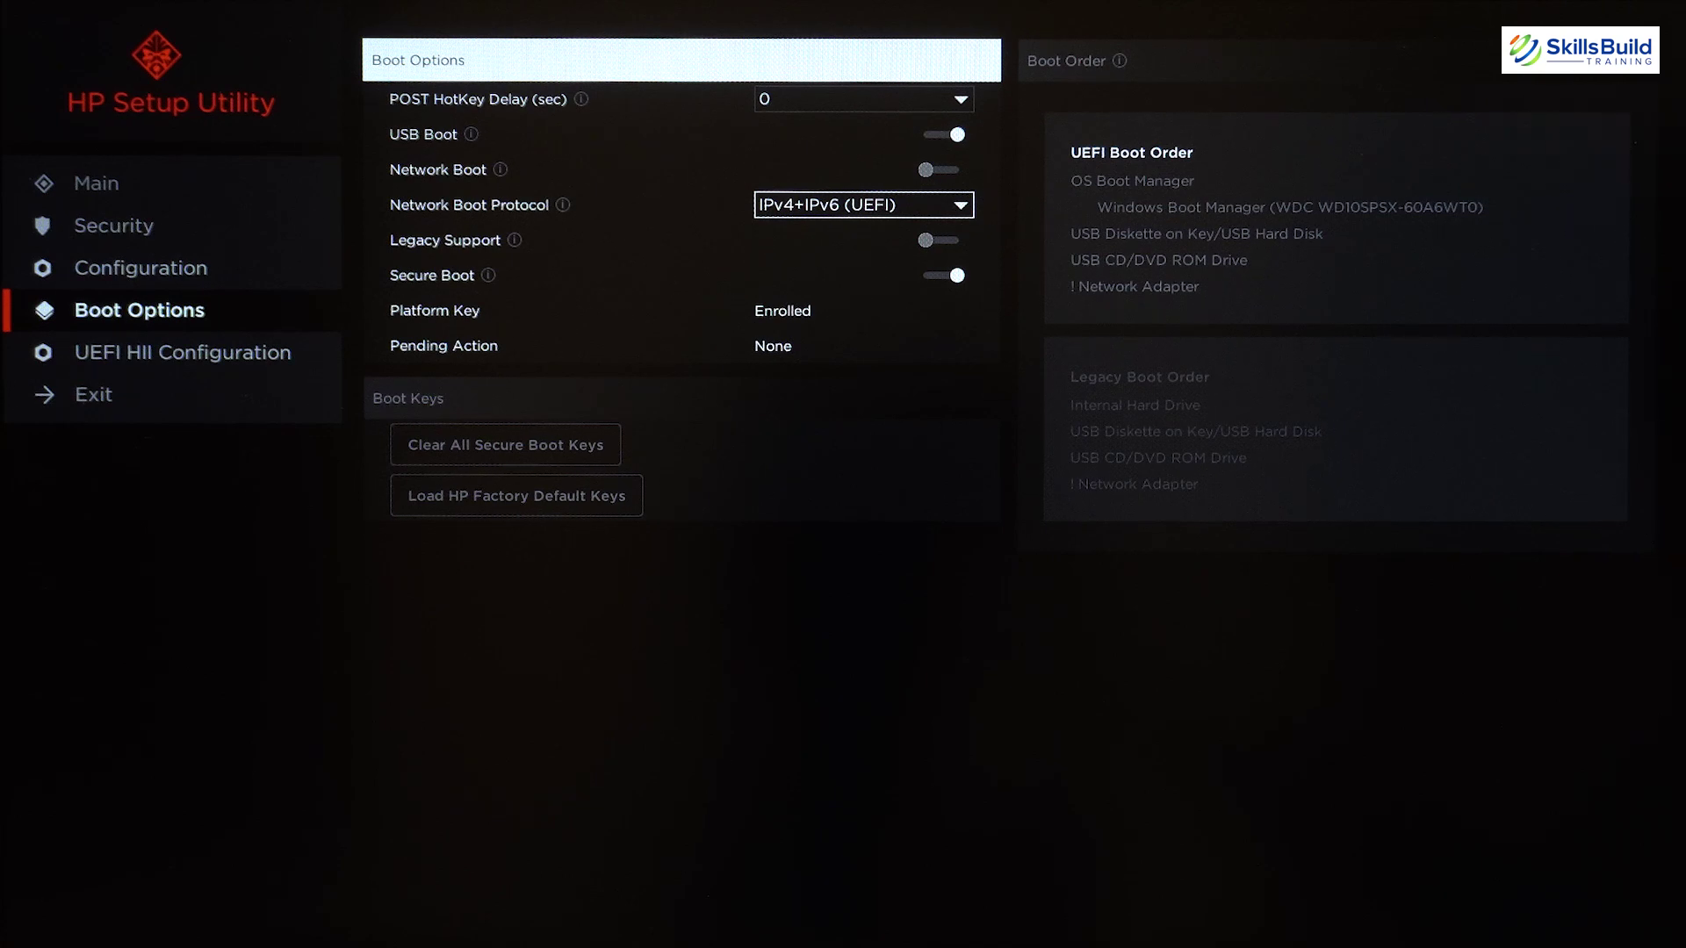
key("Down")
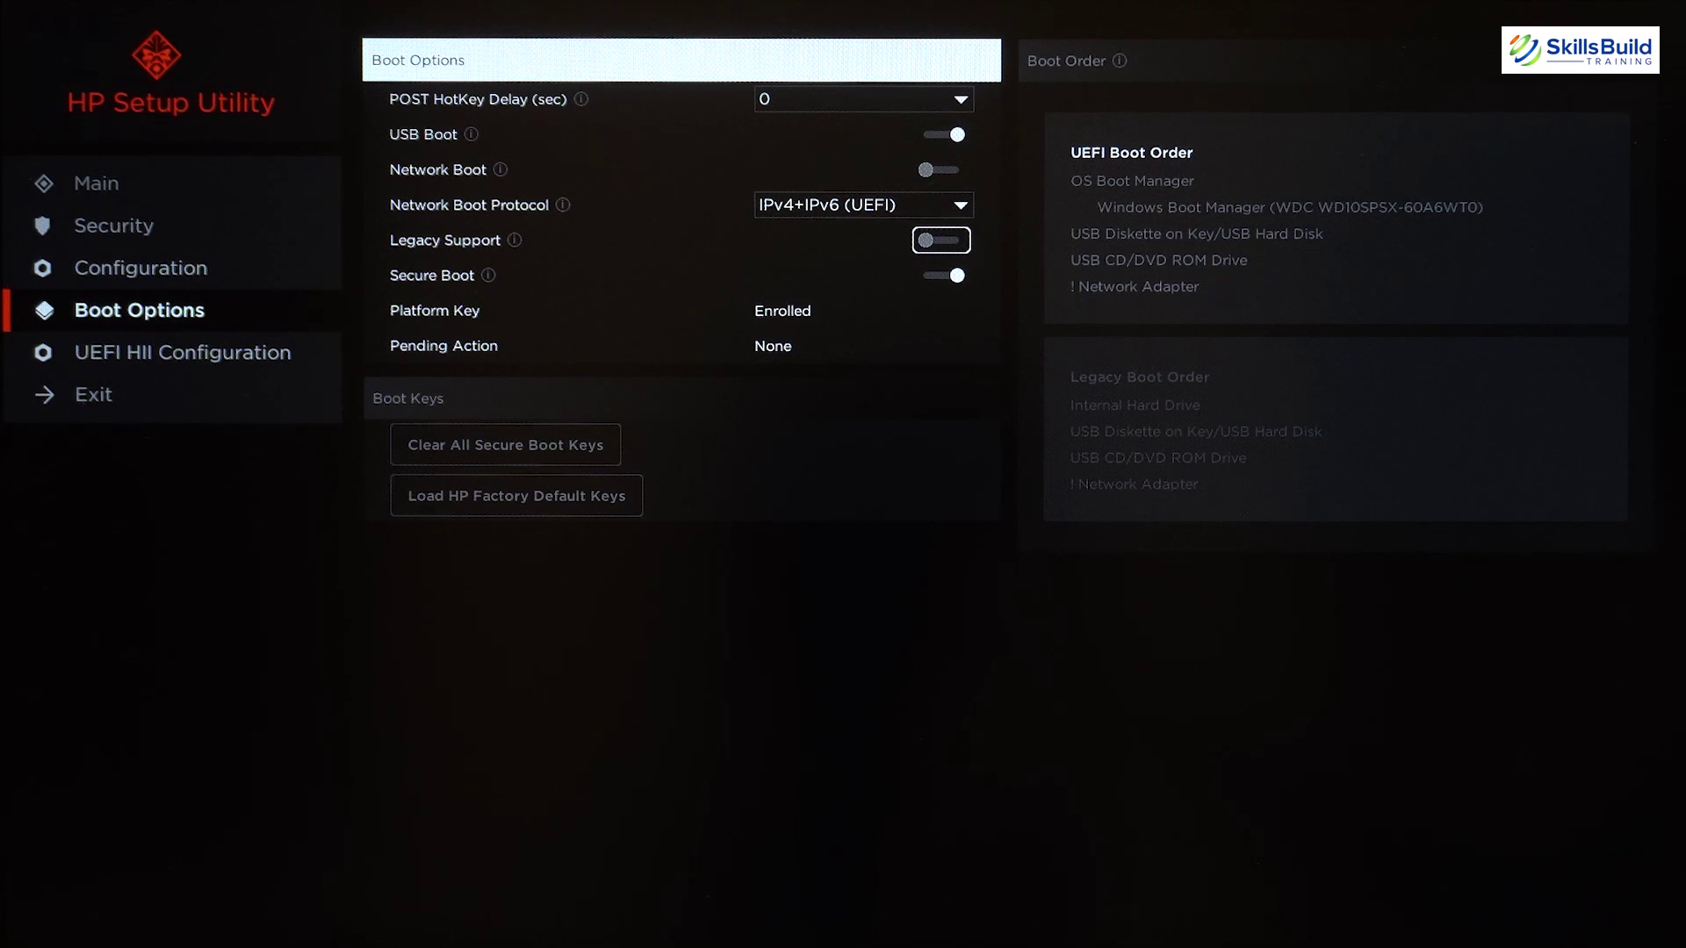
key("Down")
left_click(681, 398)
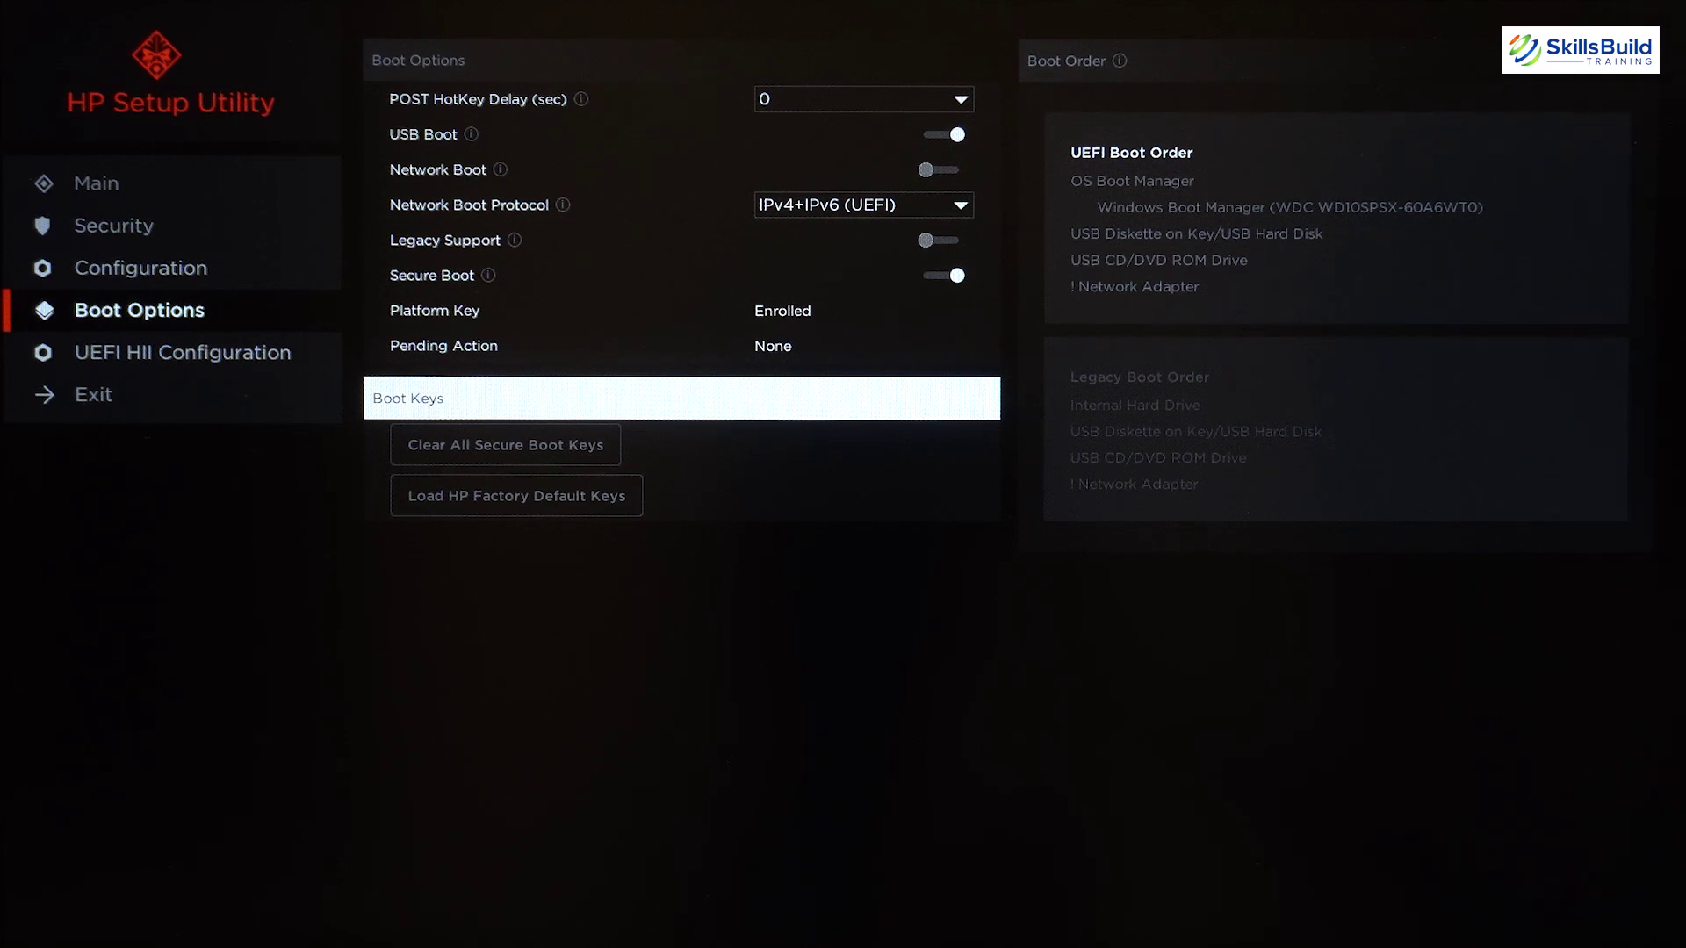
Examine the UEFI Boot Order entries from OS Boot Manager through Network Adapter without reordering them.
left_click(1247, 60)
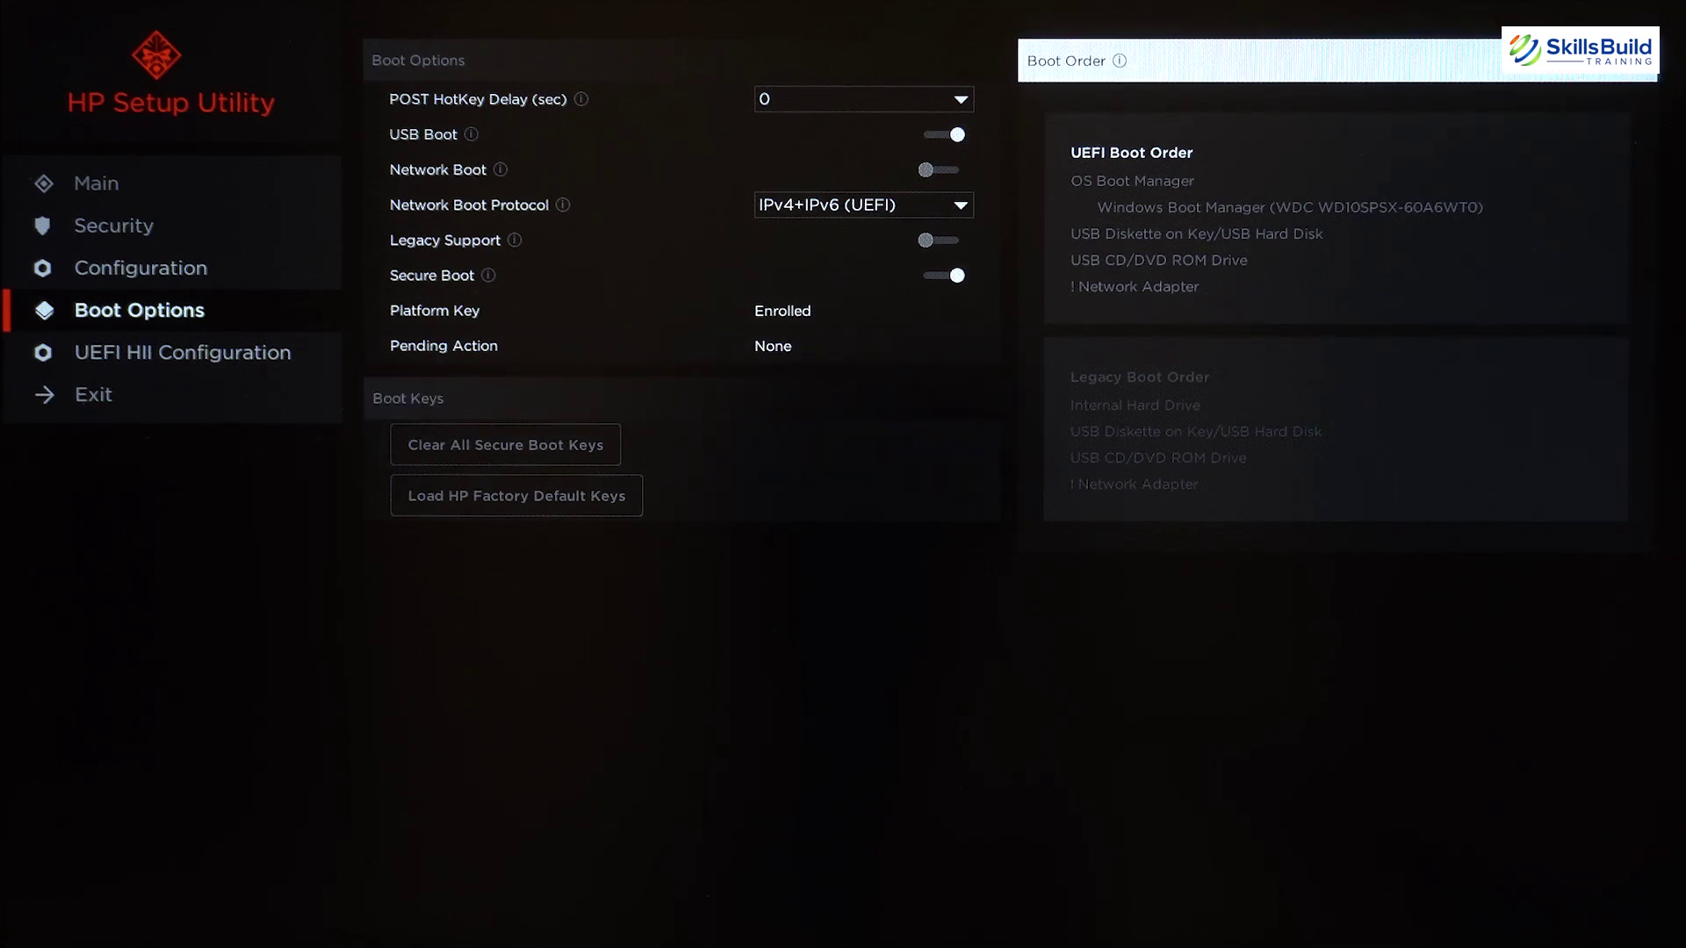
left_click(1132, 181)
key("Down")
key("Down")
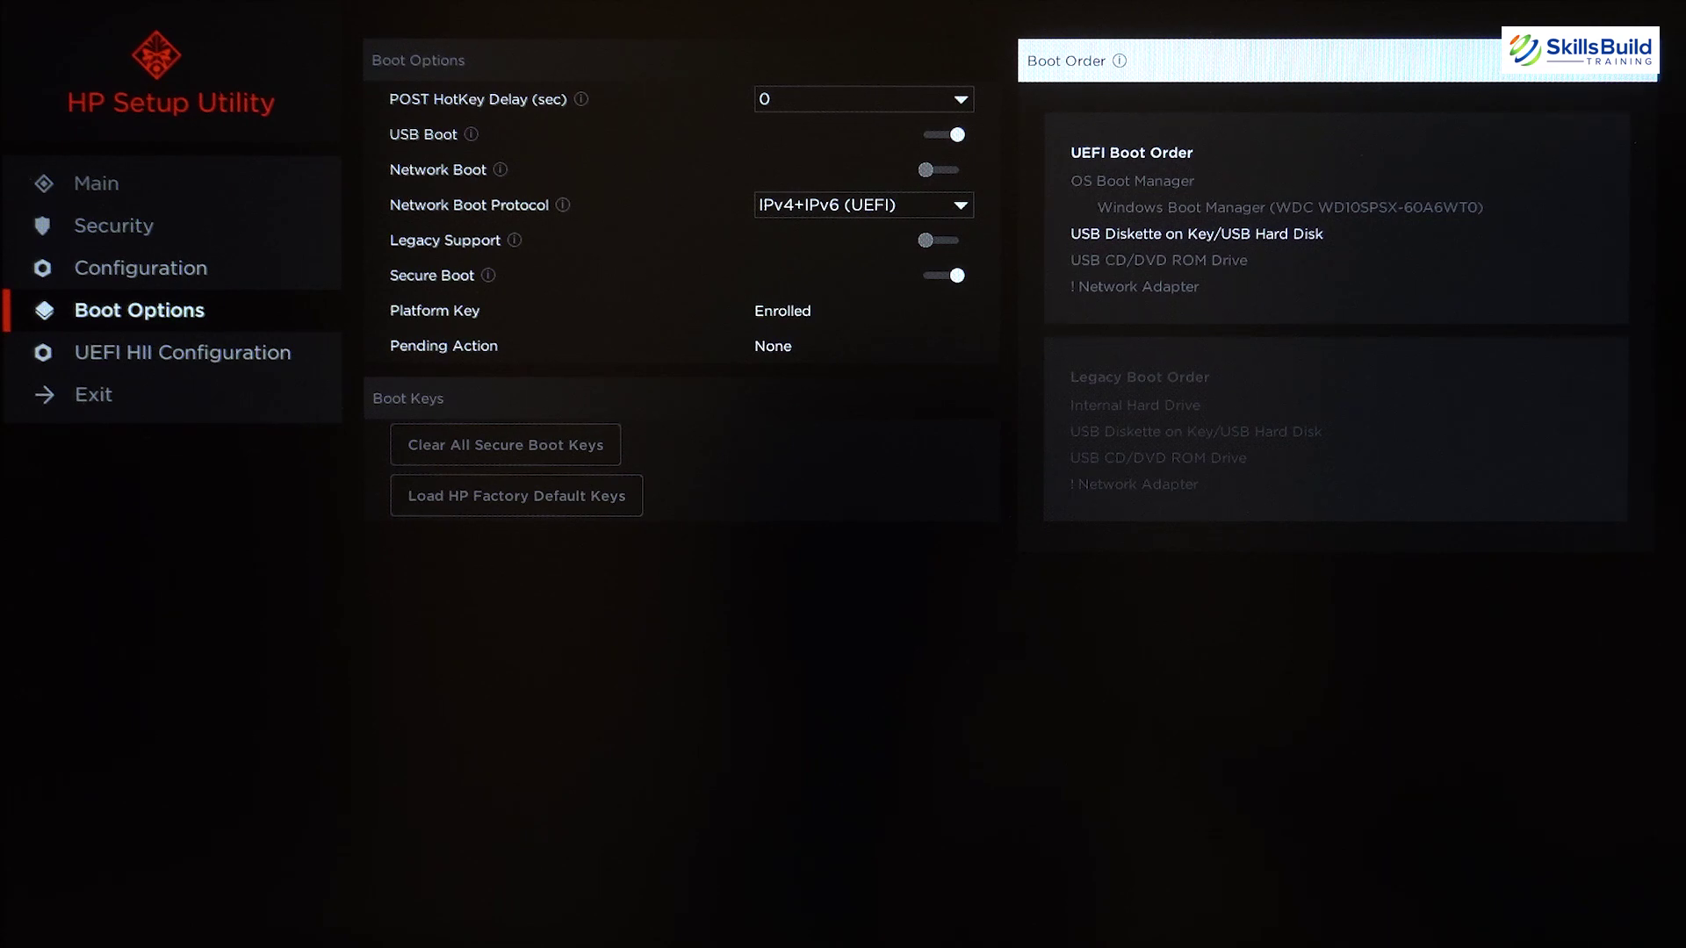
key("Down")
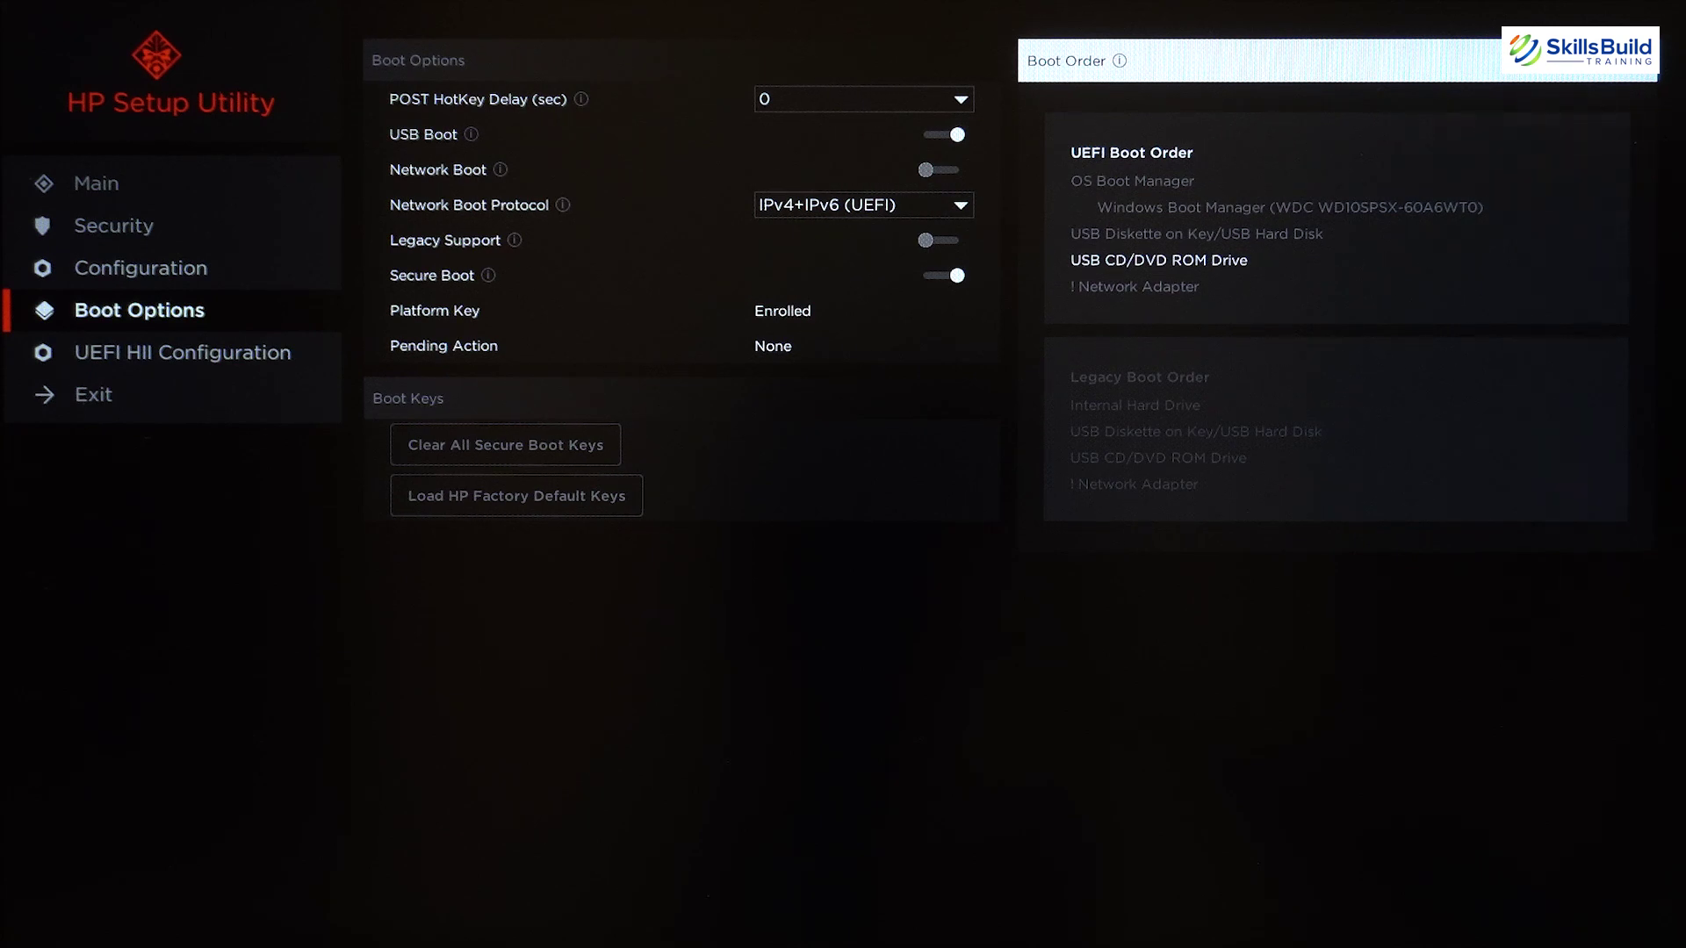
key("Down")
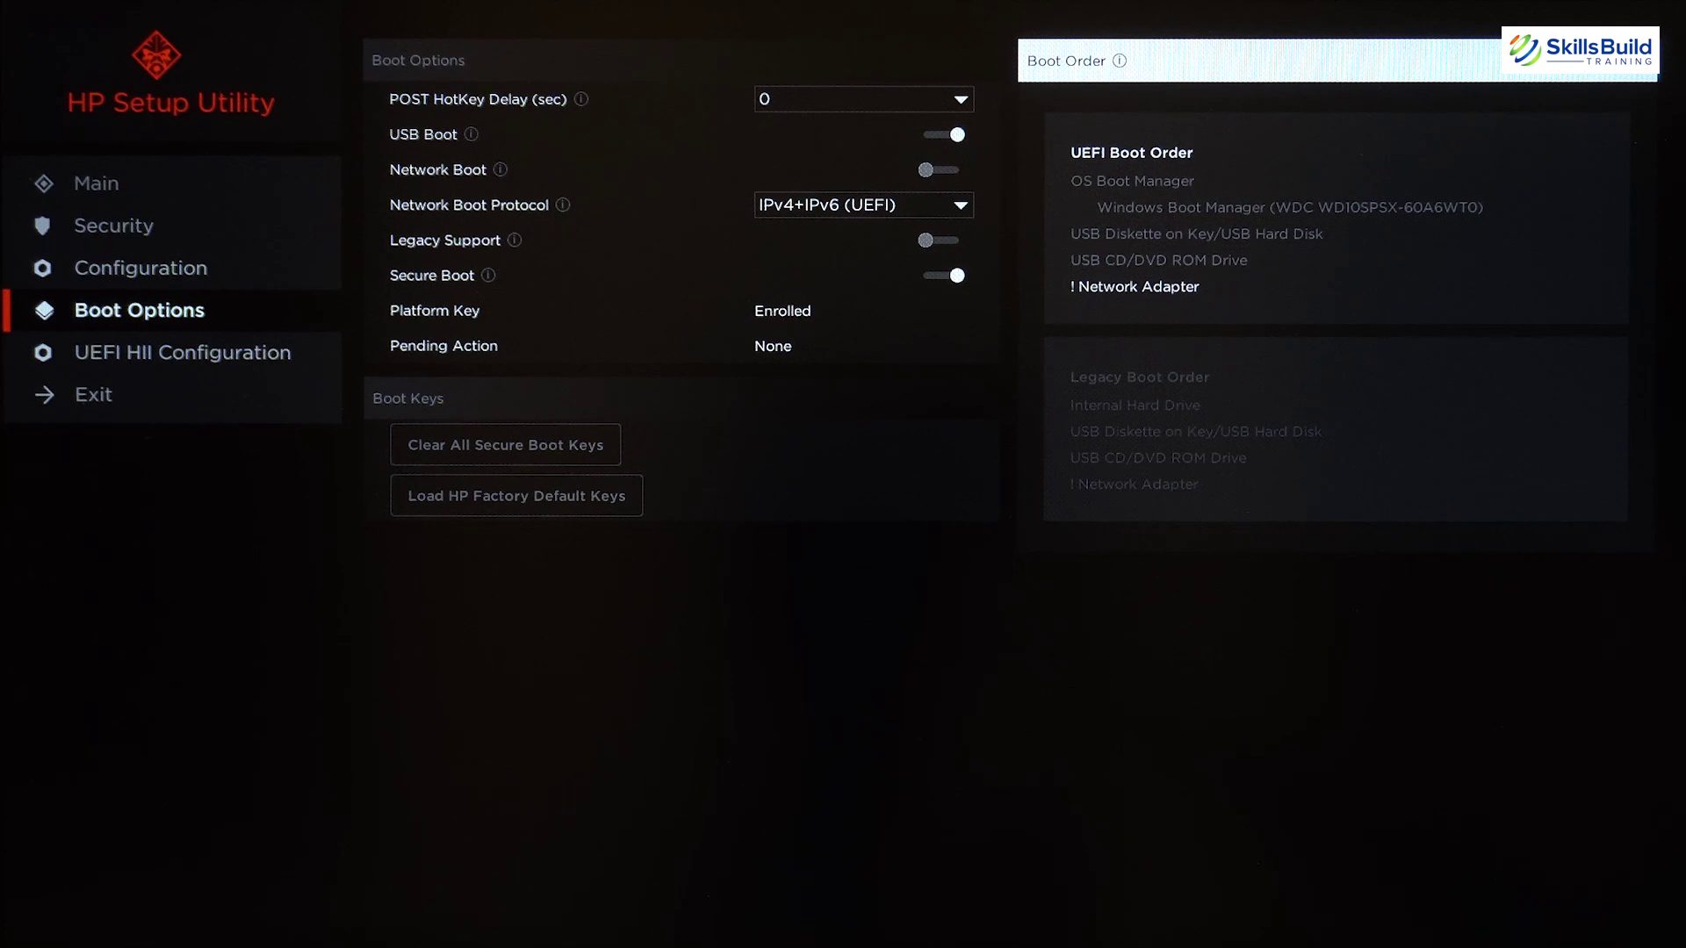
Open UEFI HII Configuration and review the Network Stack Configuration and Intel Rapid Storage Technology entries.
left_click(172, 309)
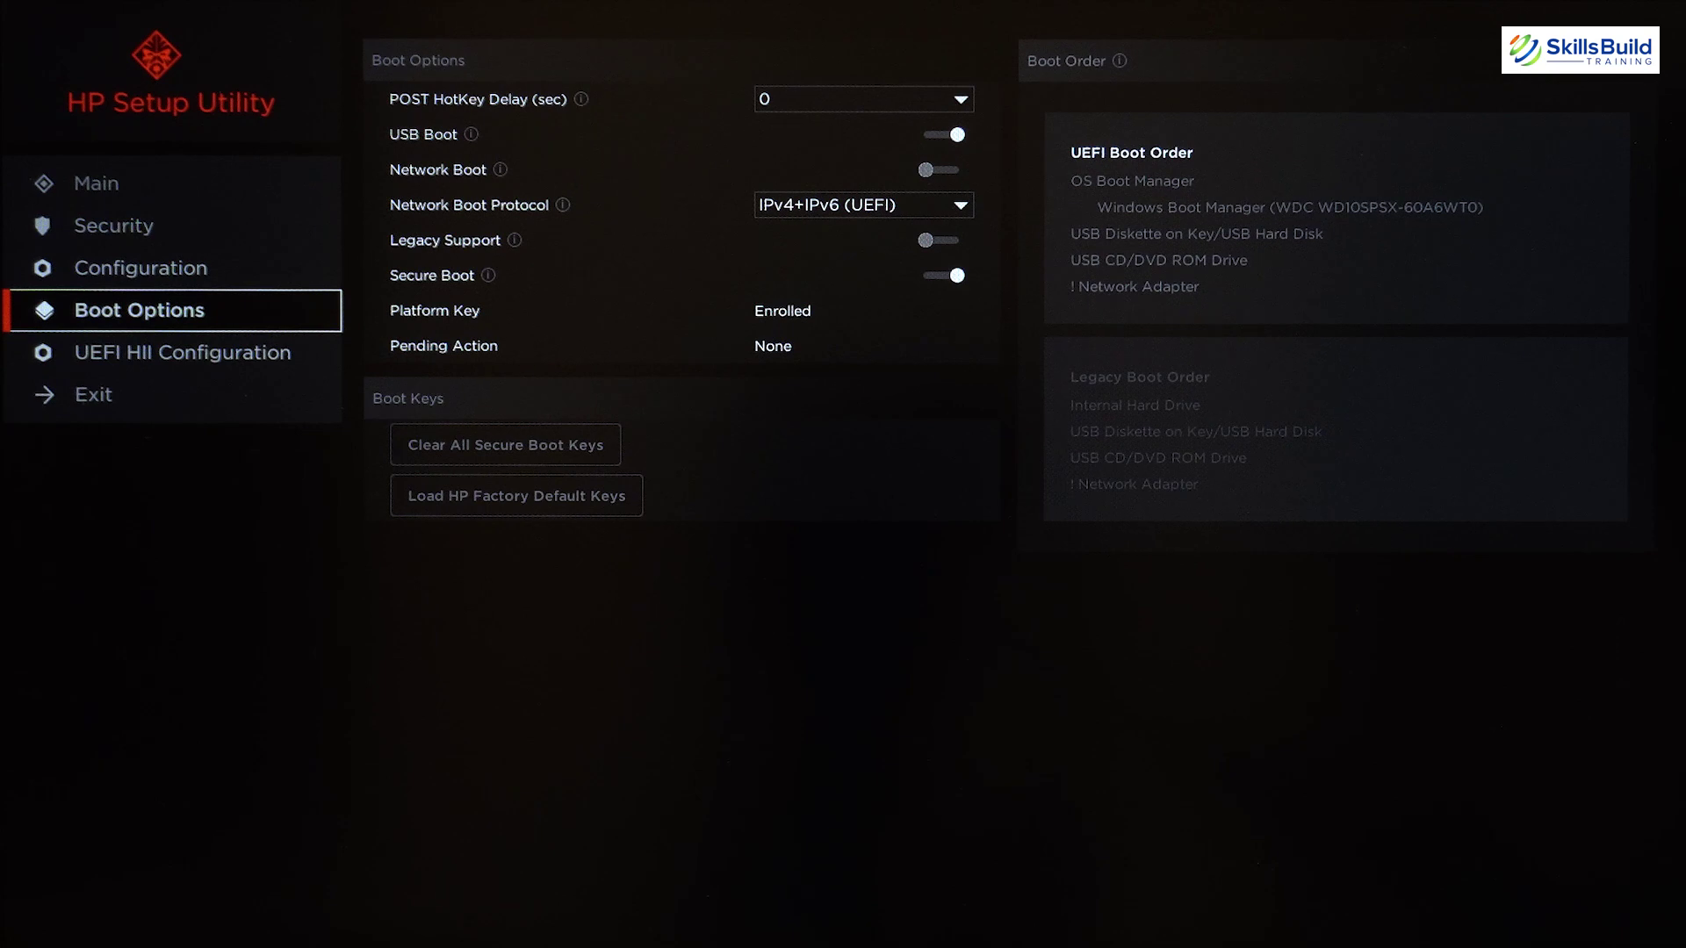
left_click(172, 352)
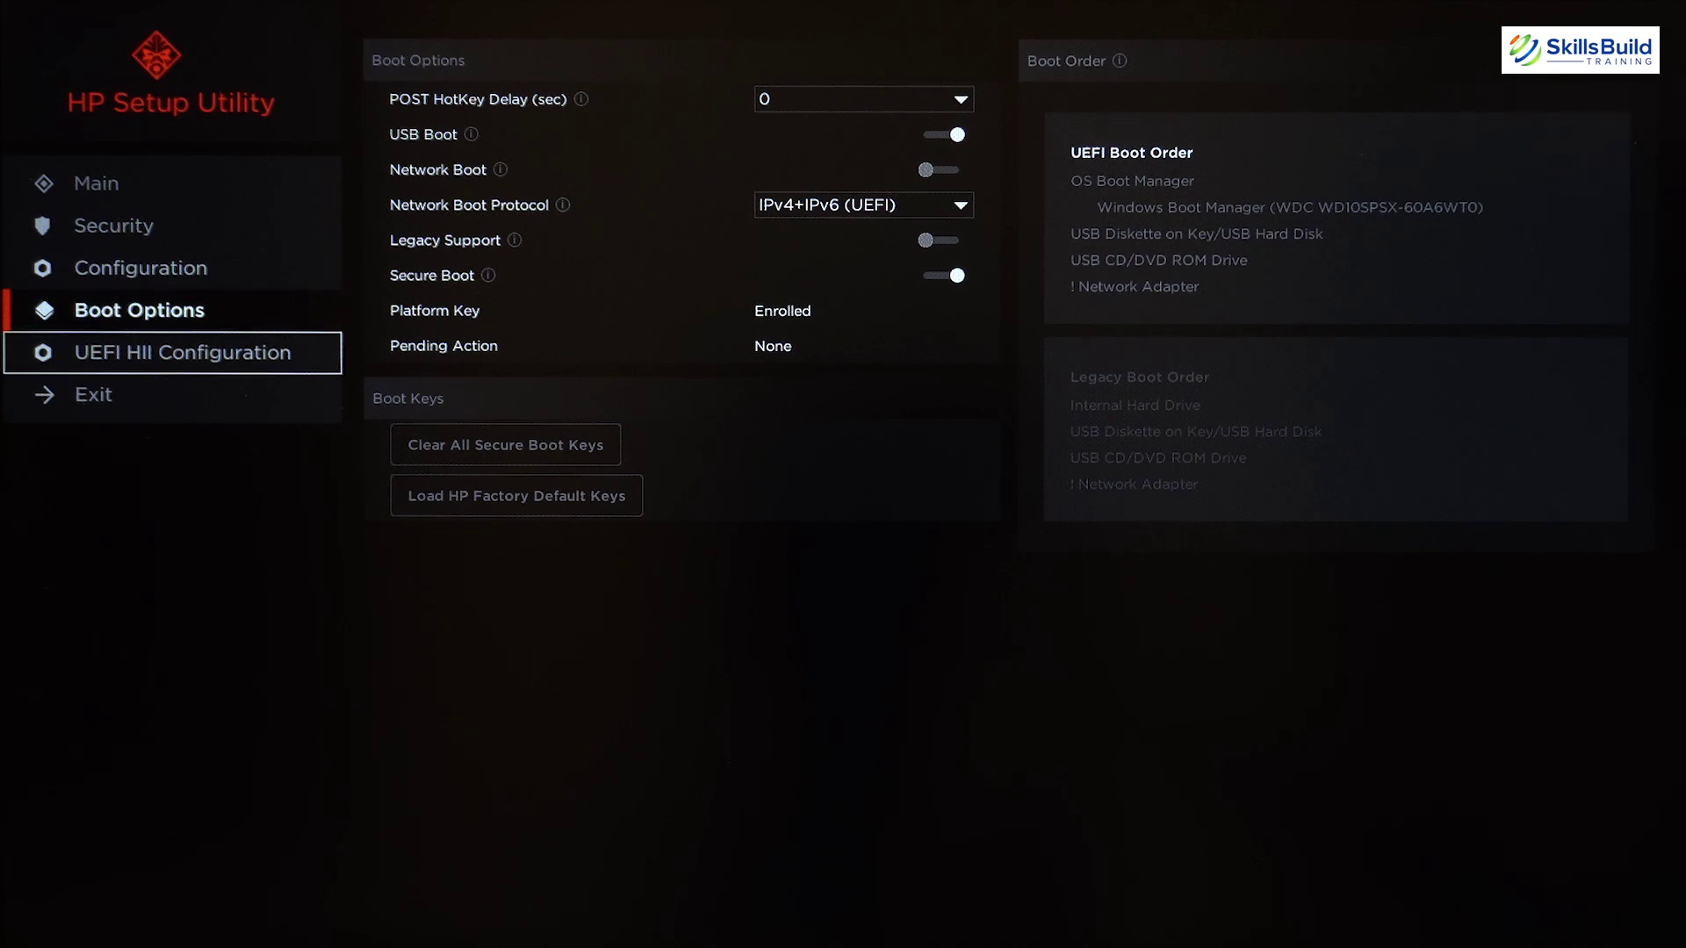
key("Return")
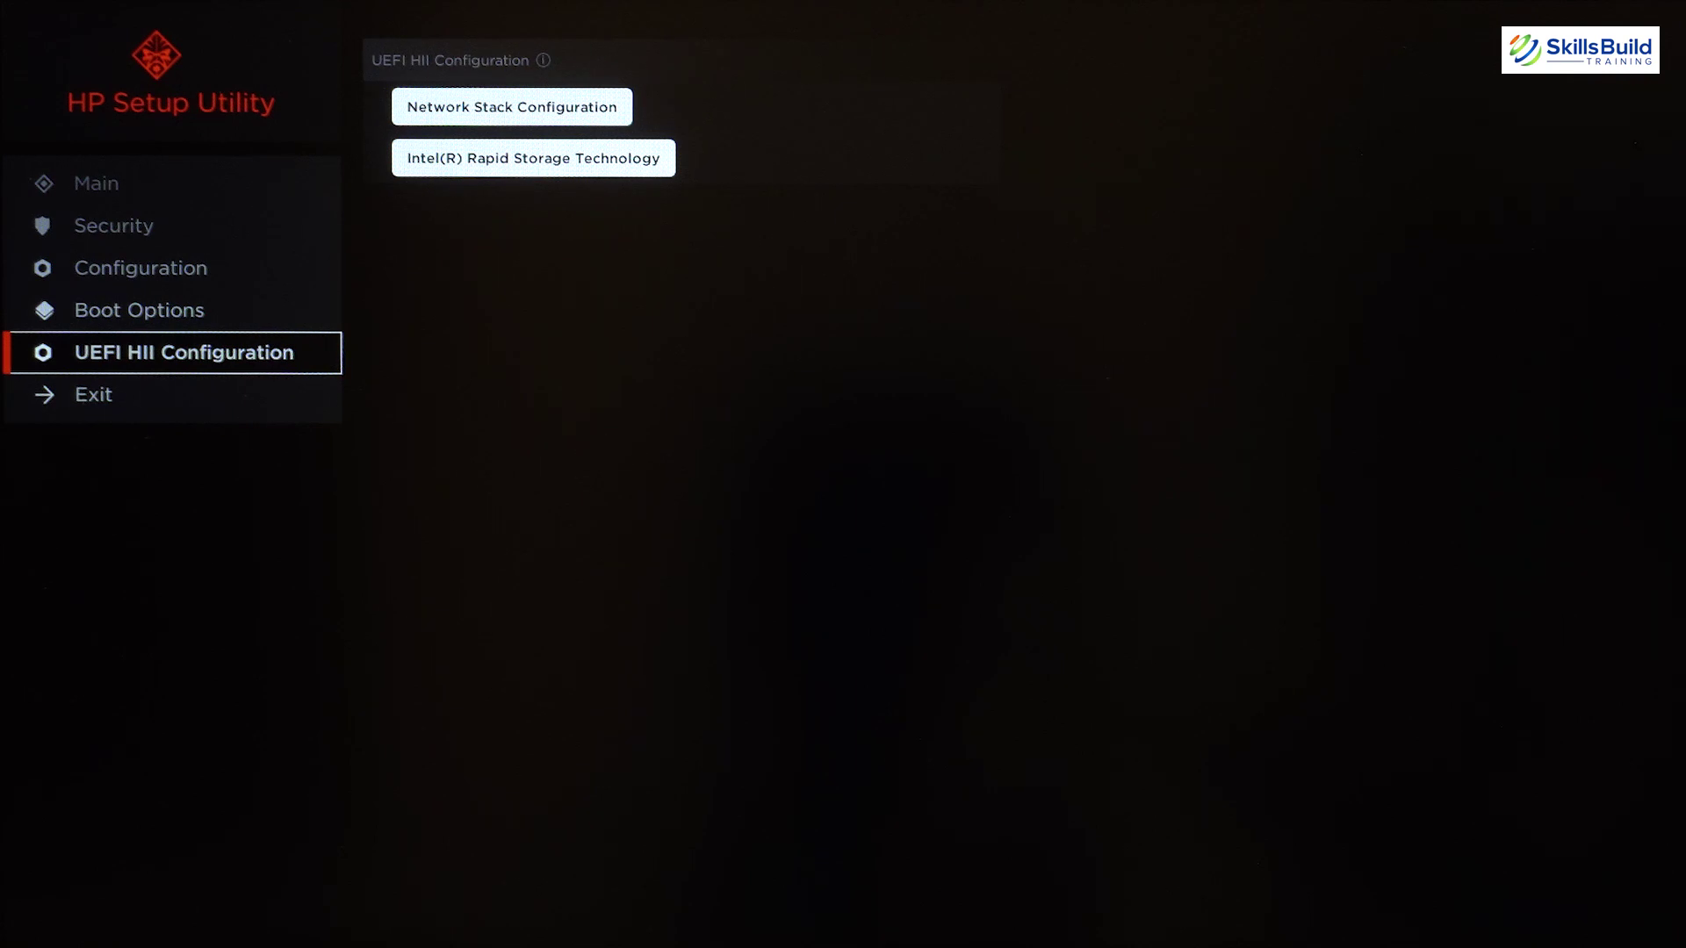
key("Right")
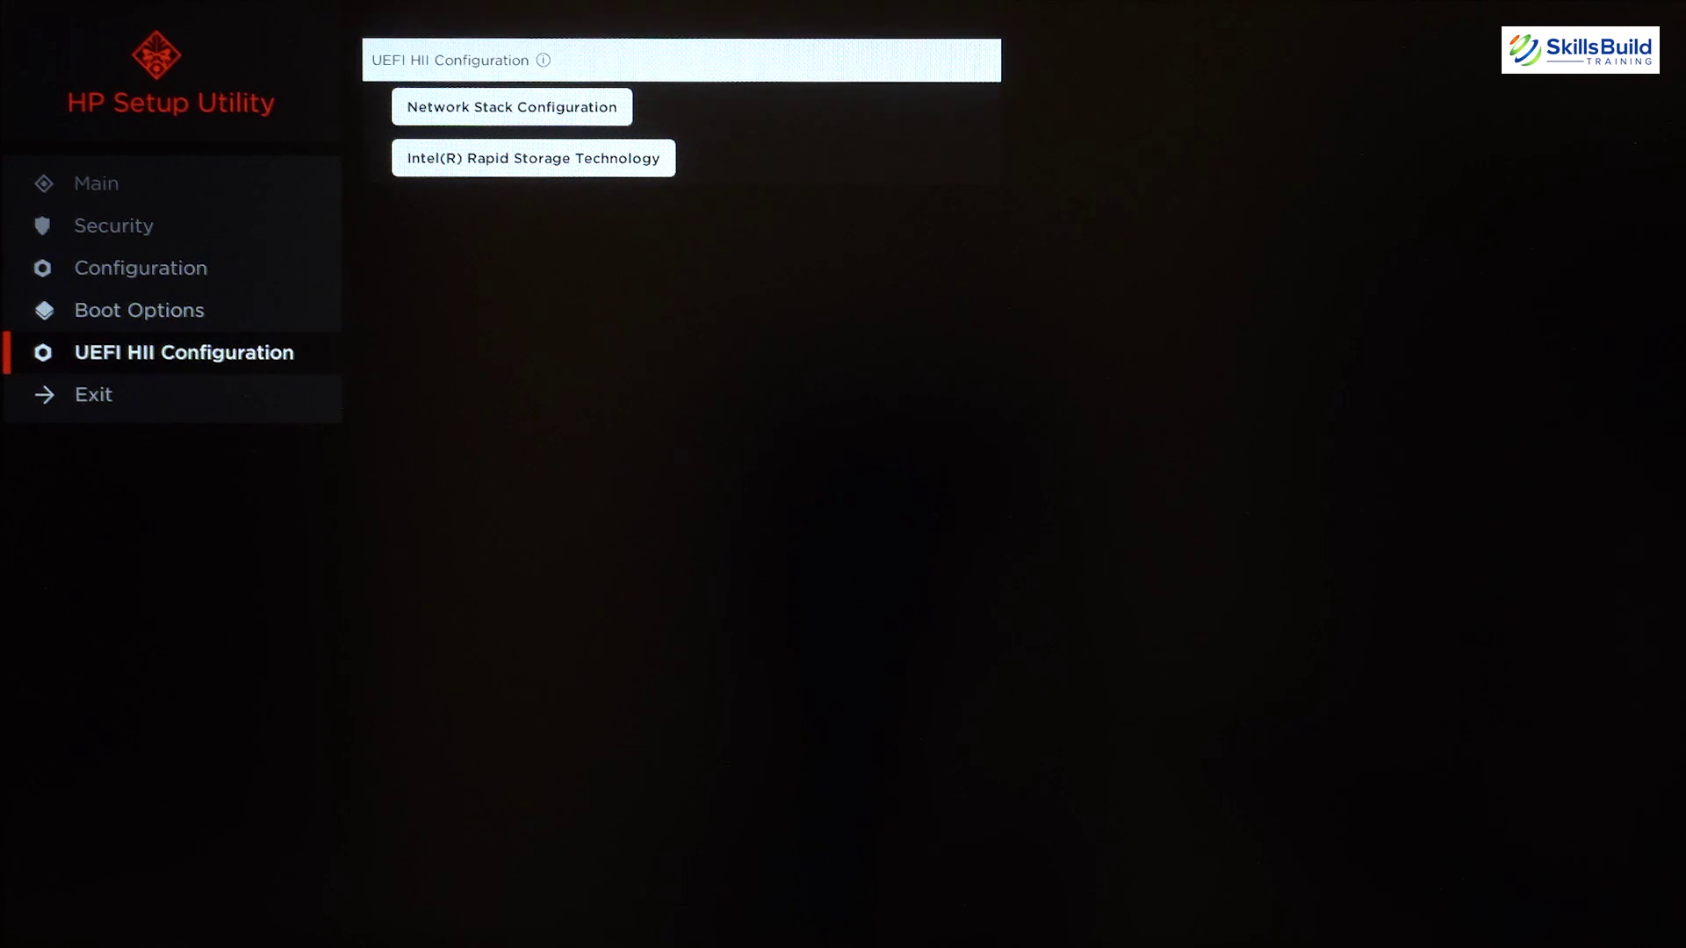
key("Down")
key("Down")
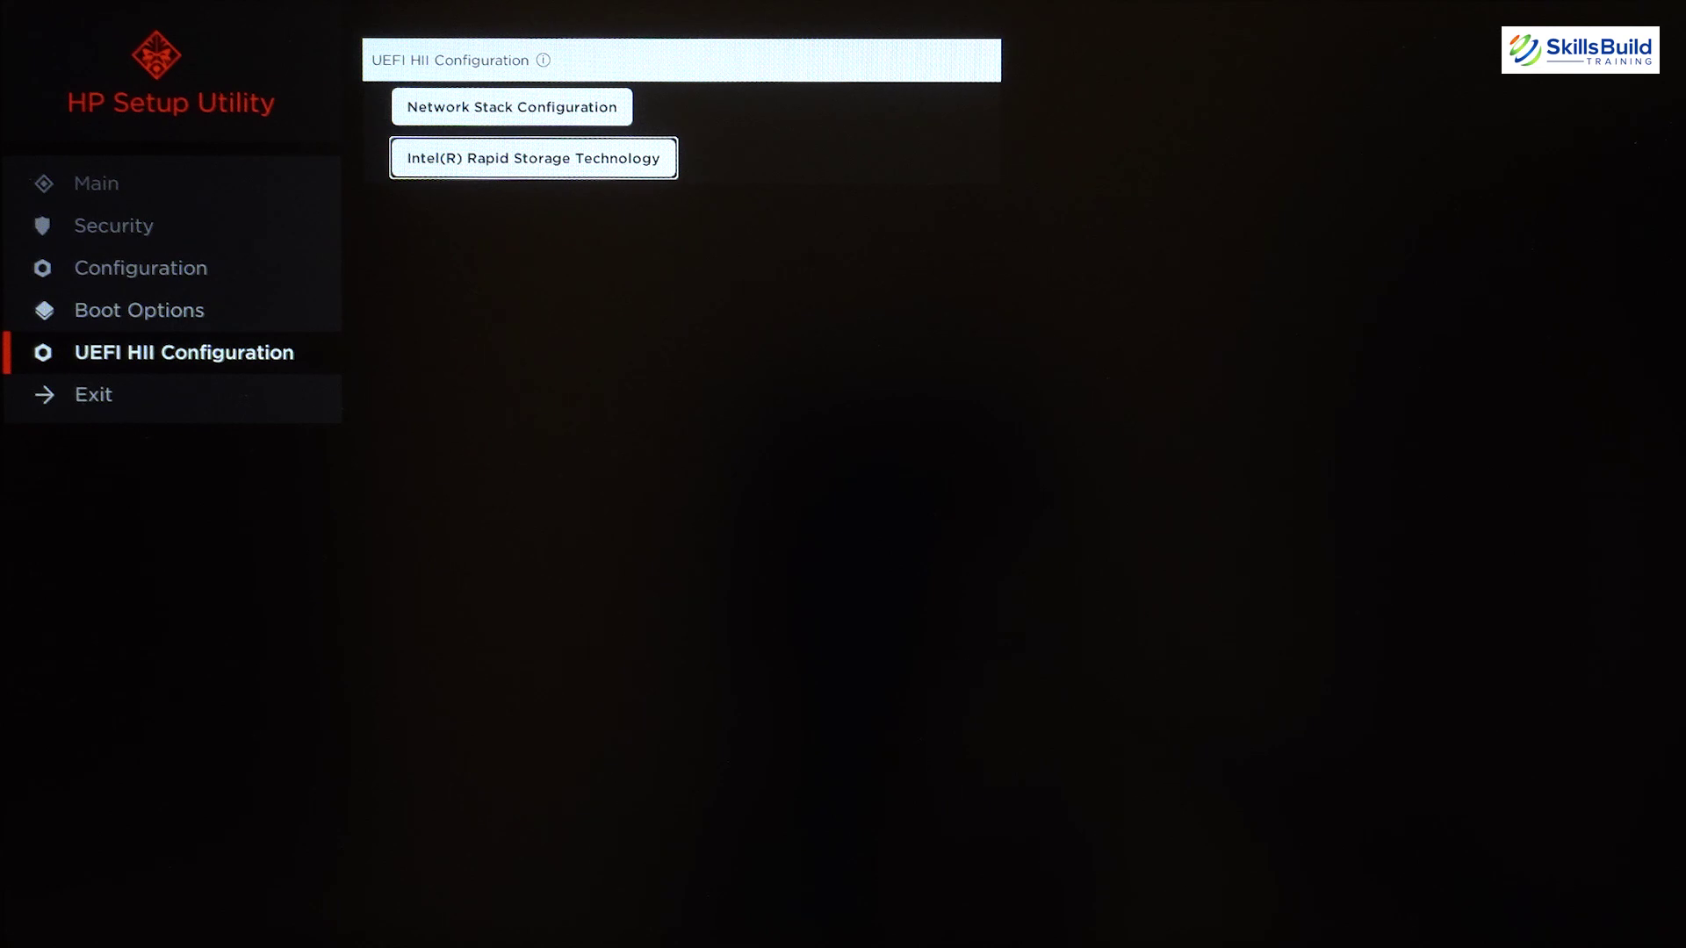
Exit the BIOS setup with Save Changes and Exit selected, and confirm the exit.
key("Left")
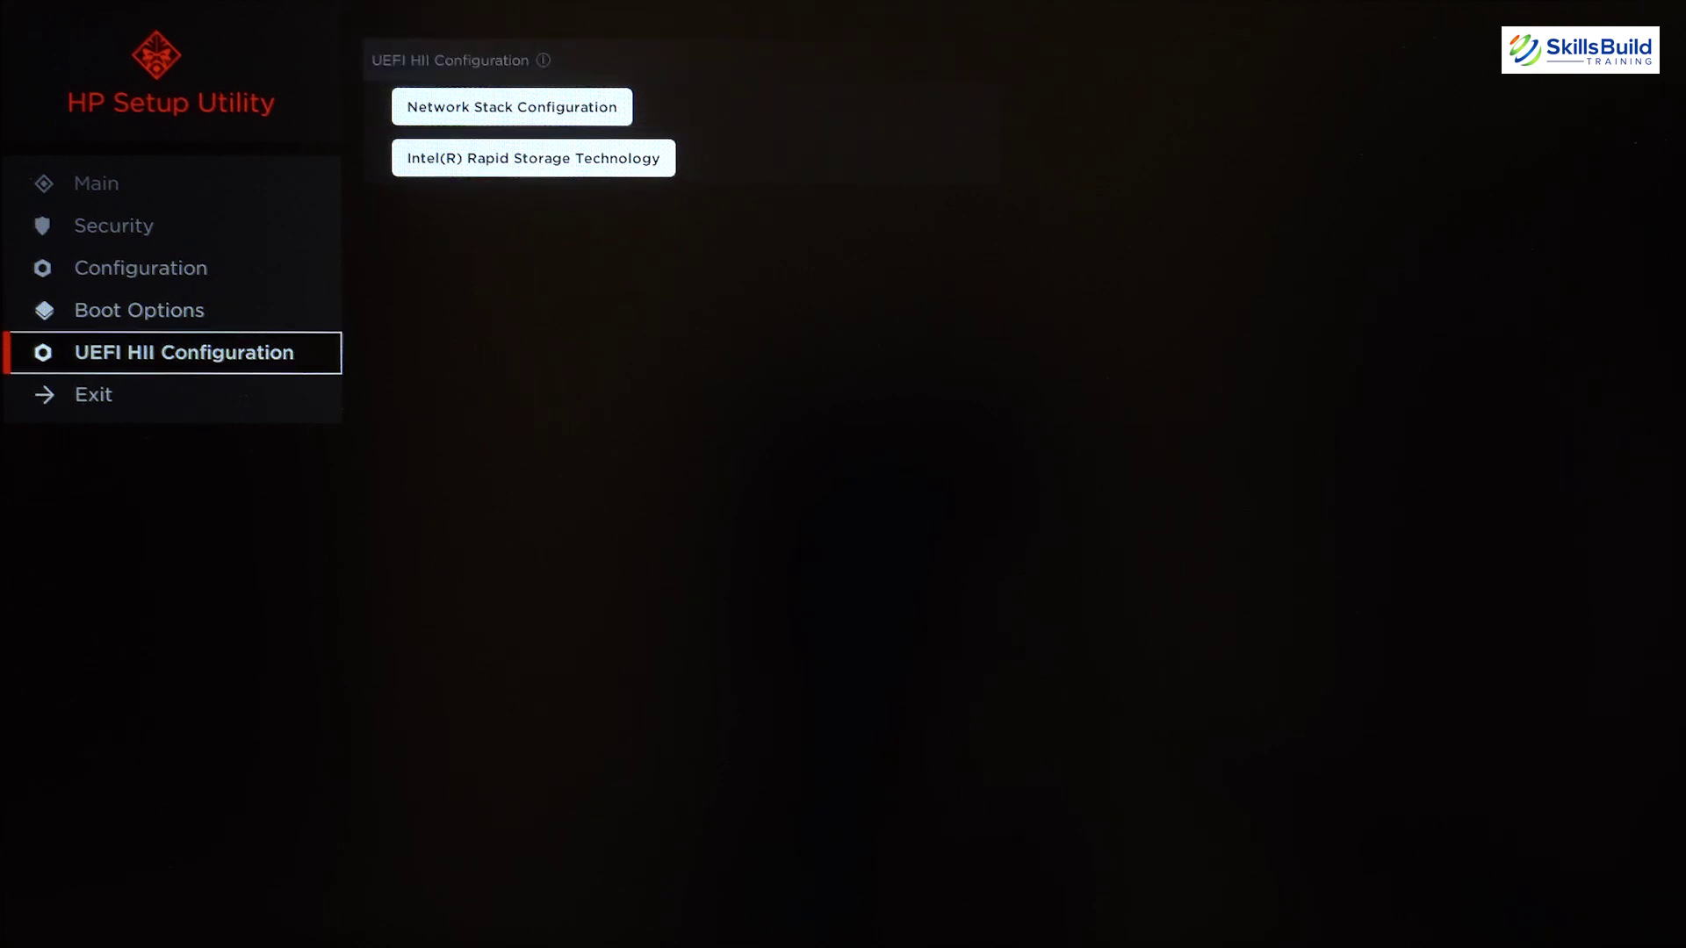
key("Down")
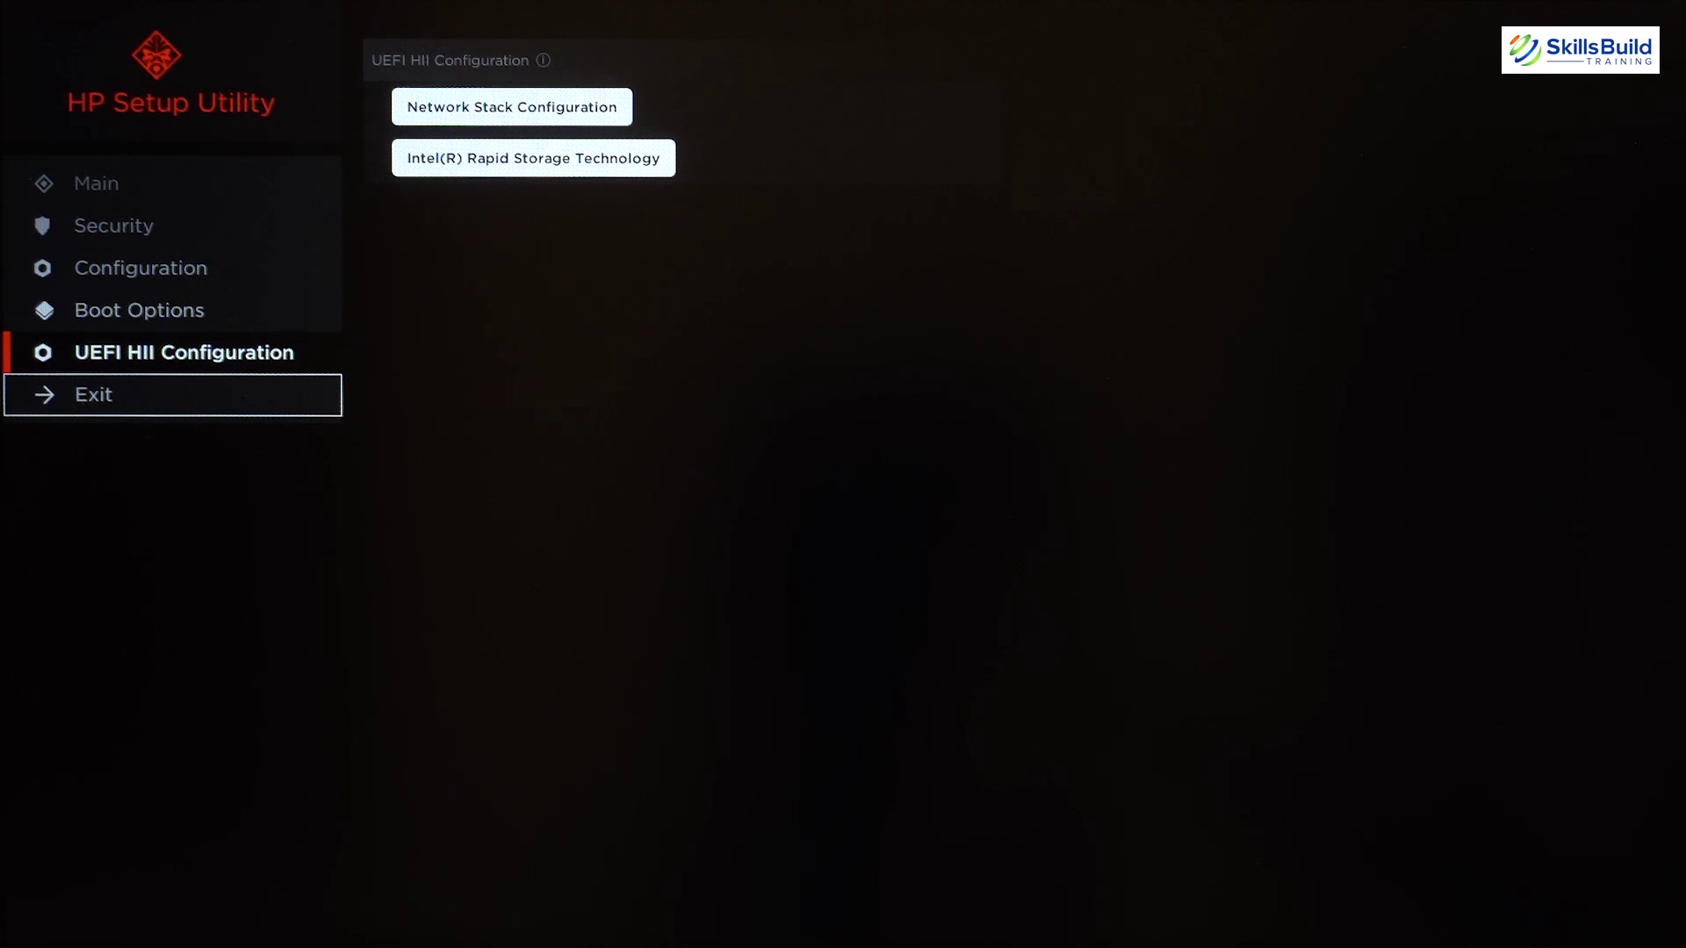
key("Return")
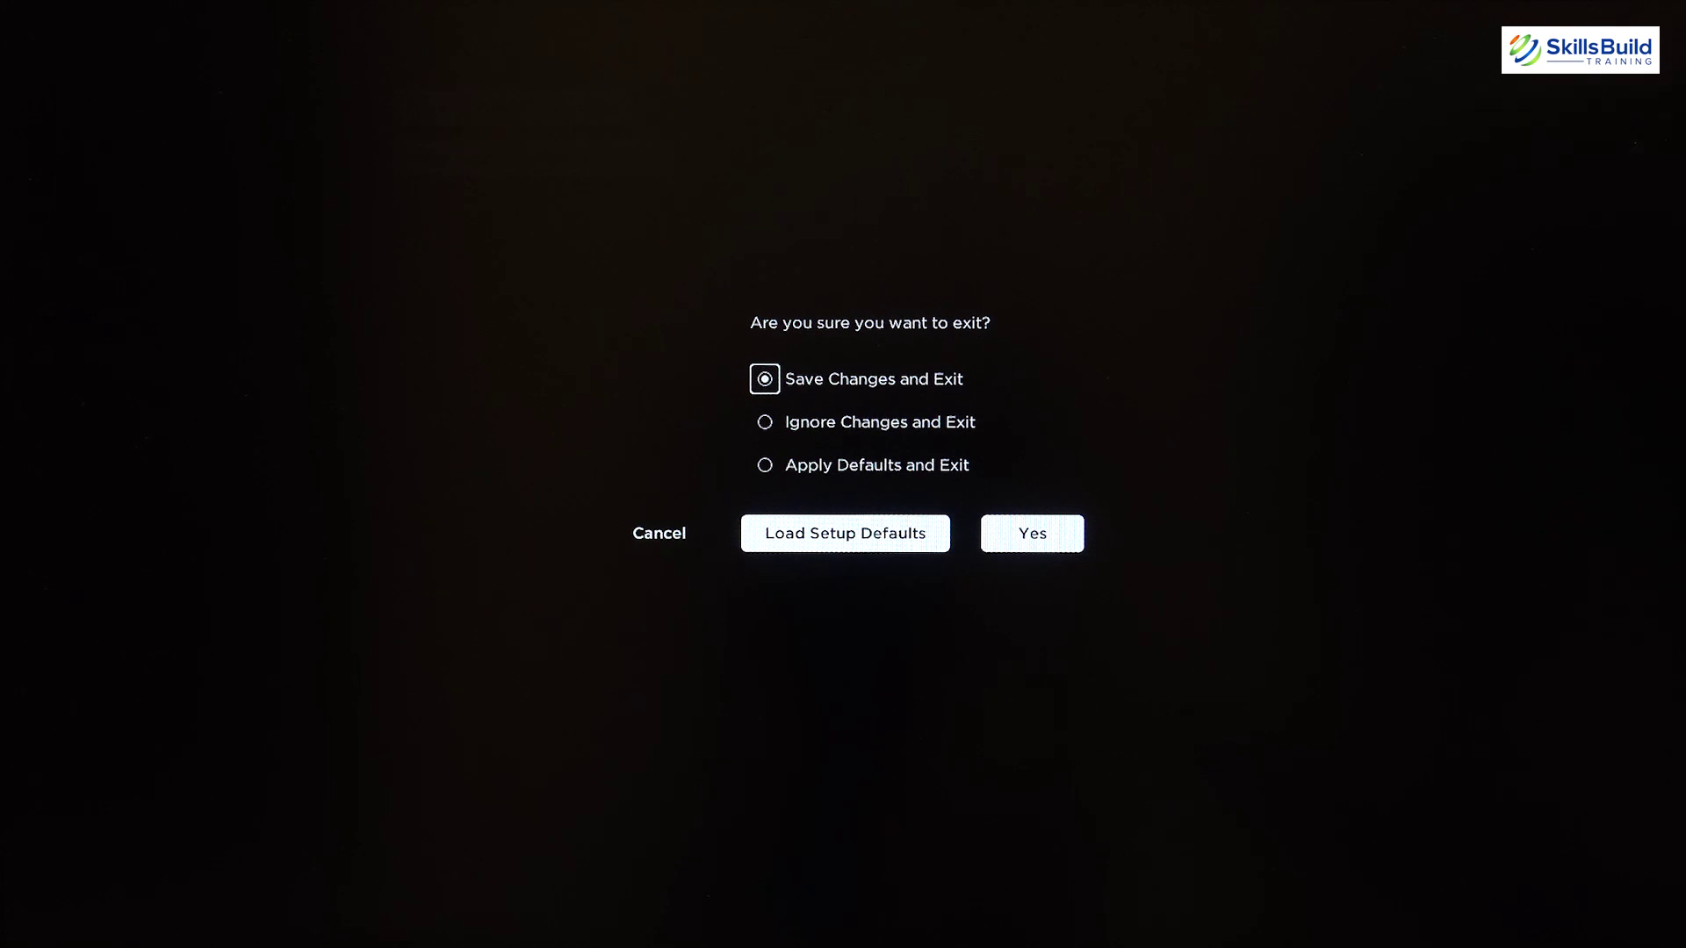
key("Down")
key("Down")
key("Down")
key("Right")
key("Right")
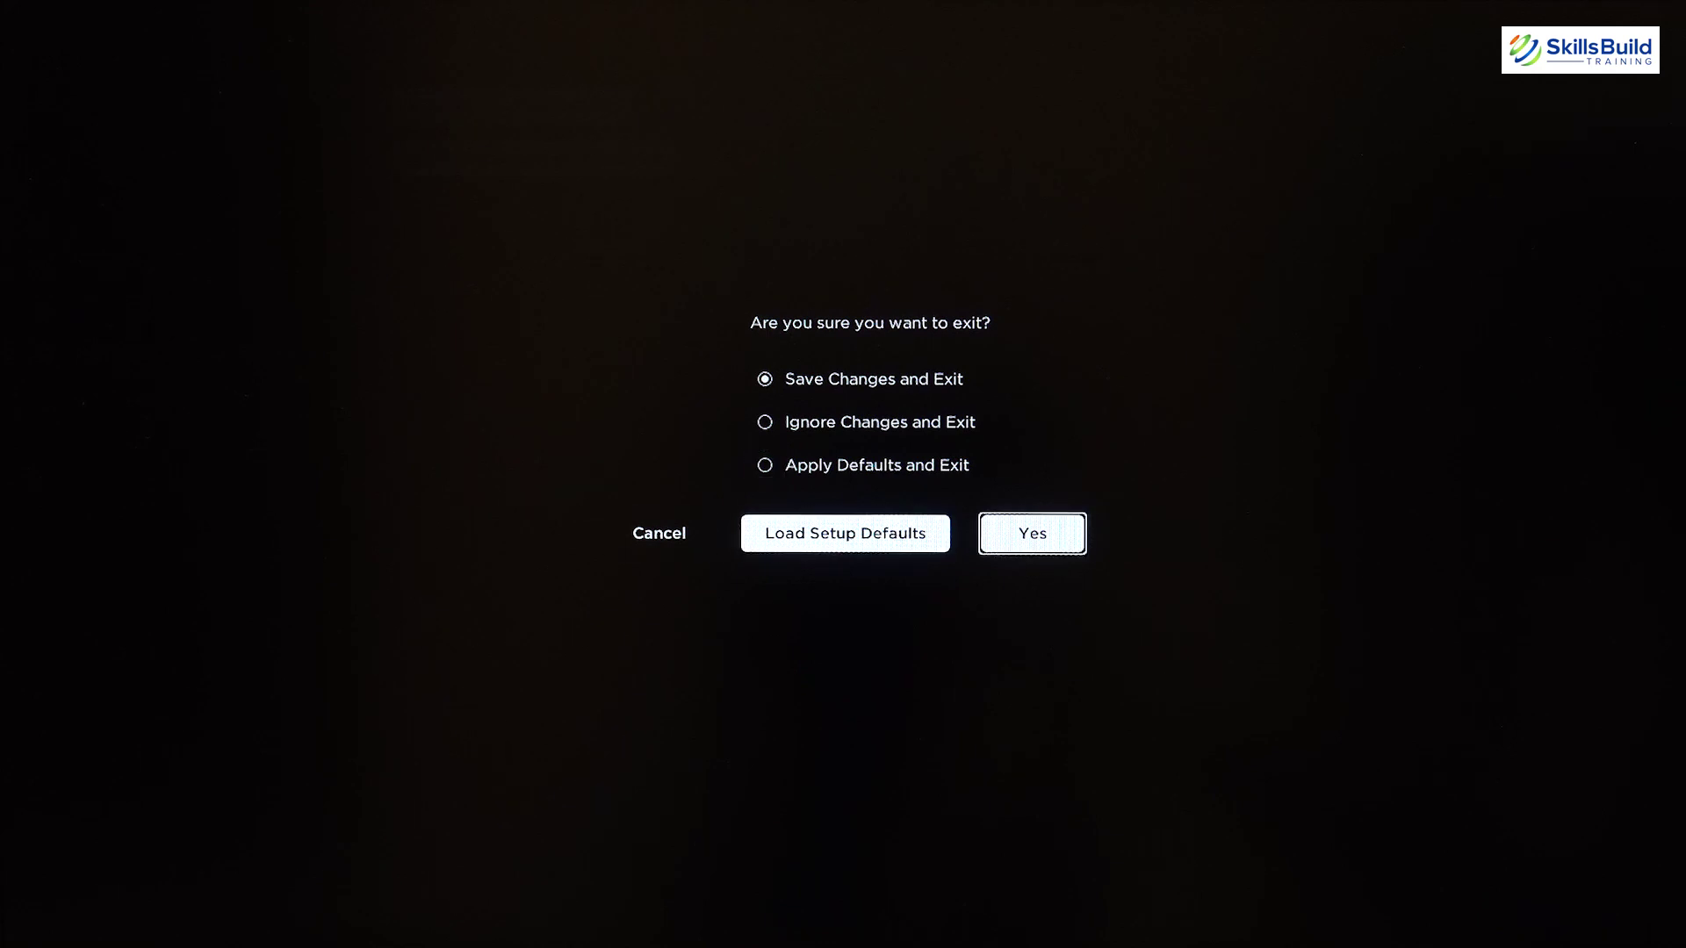
key("Return")
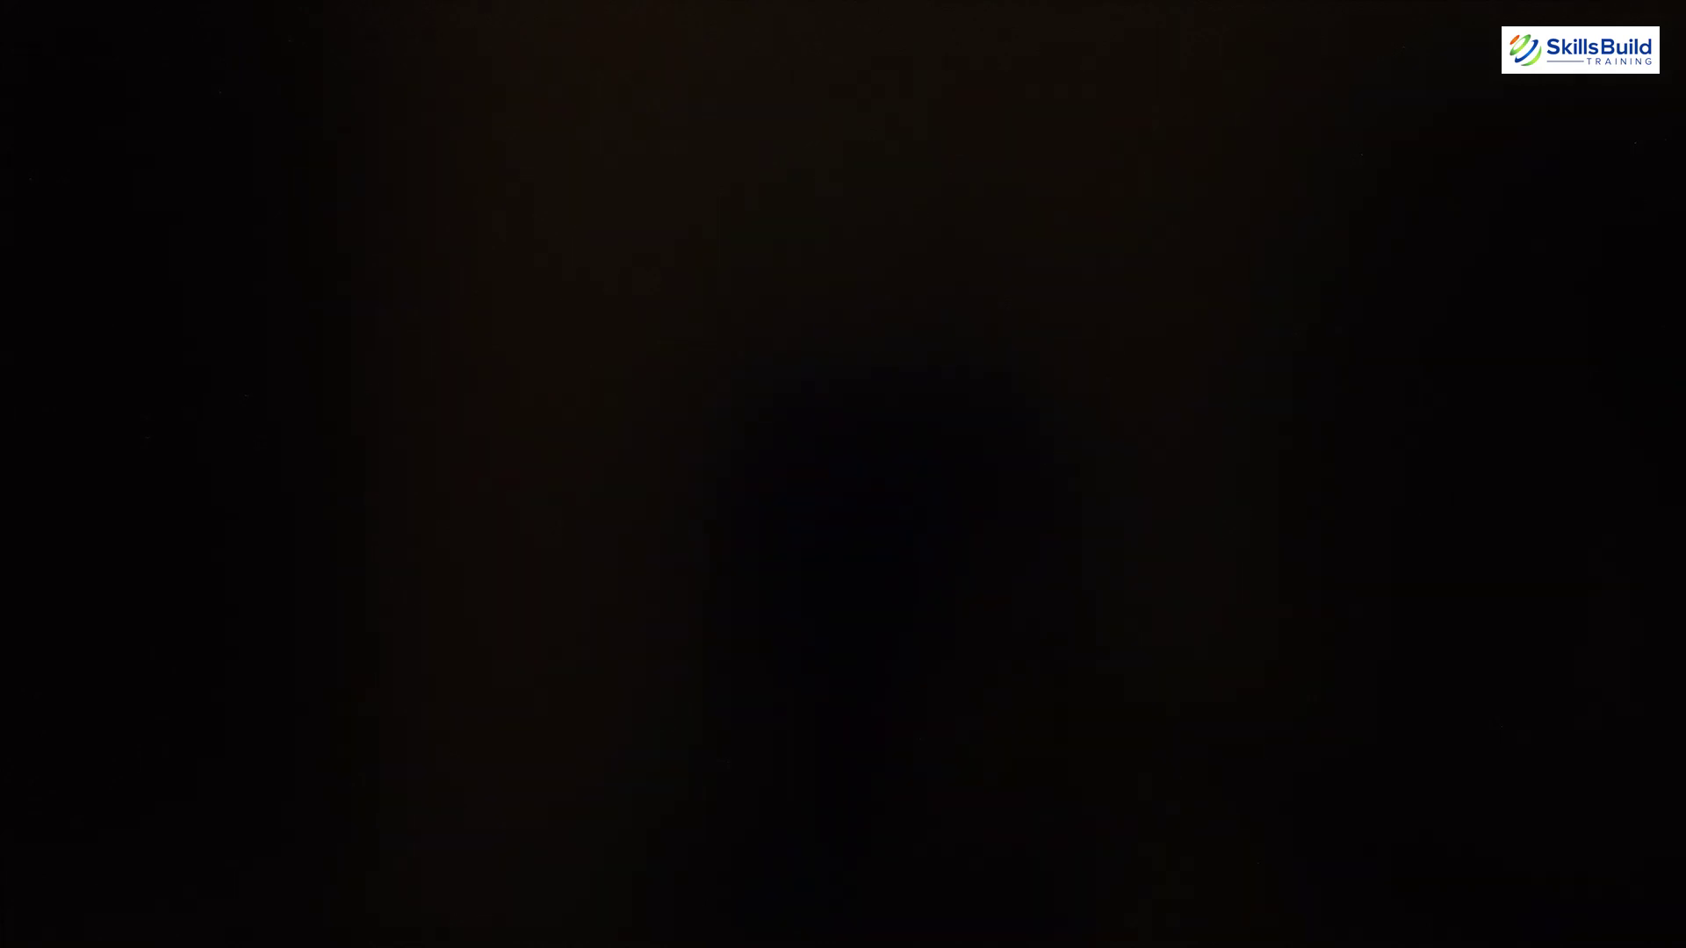